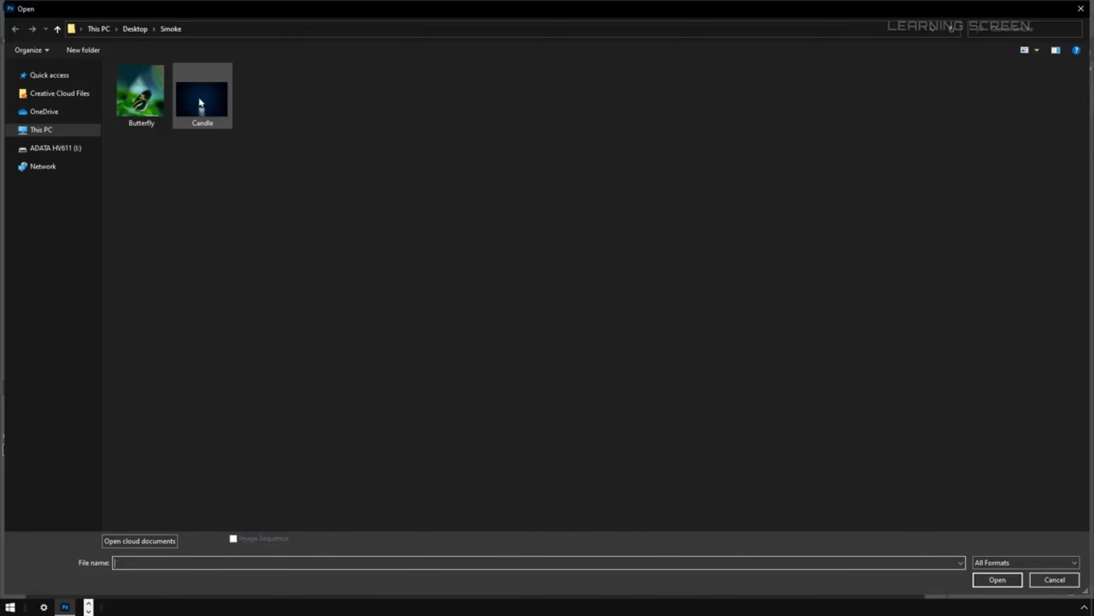
Step: Open Candle.png, add a new empty layer, and pick the Brush with white as foreground
double_click(200, 100)
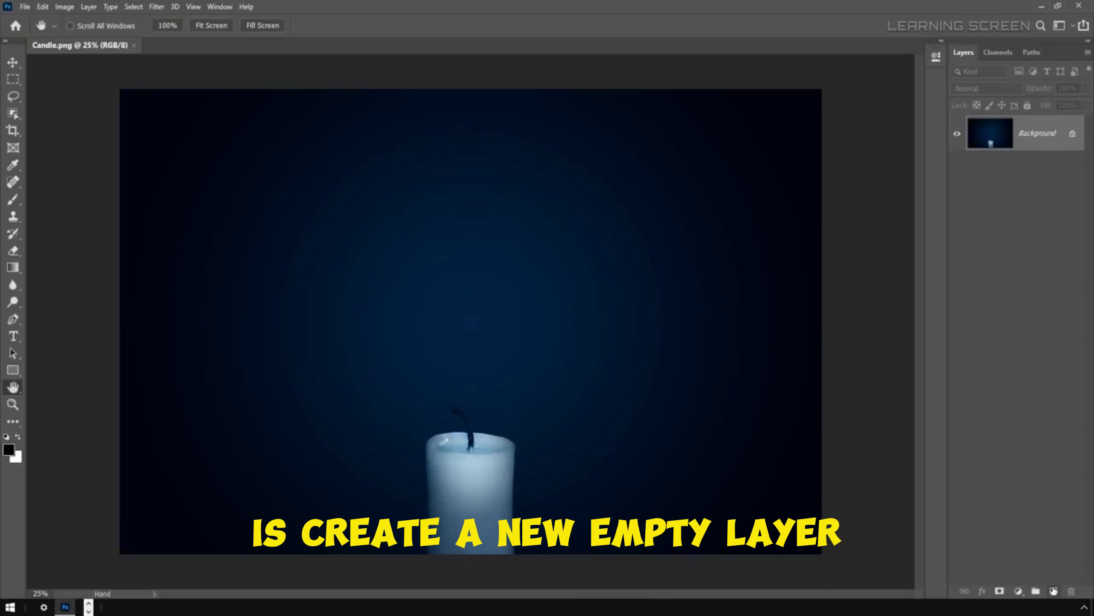
left_click(1053, 591)
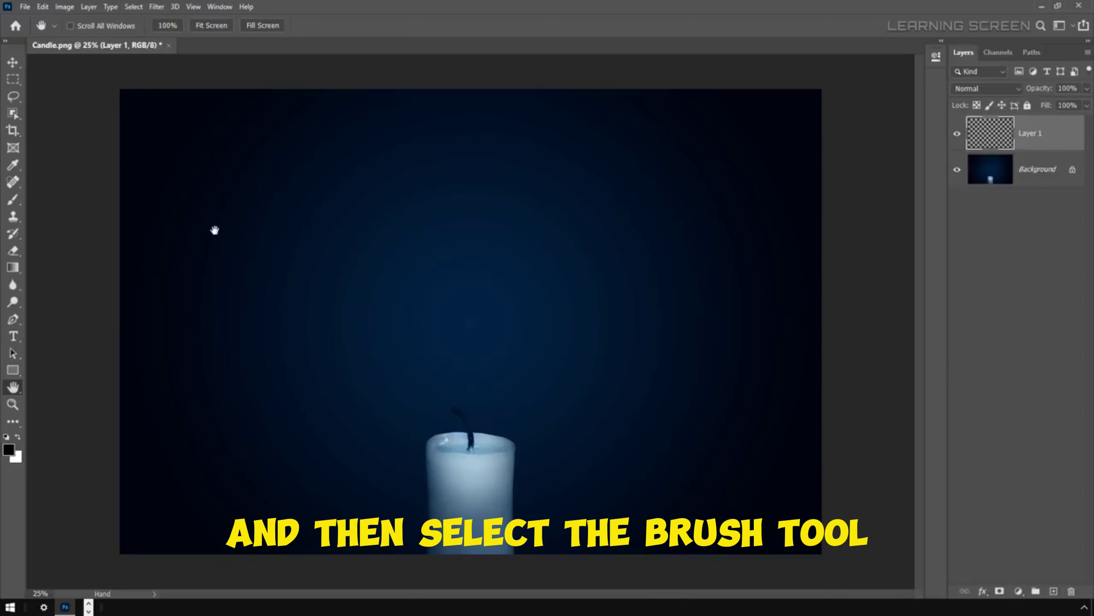
left_click(13, 199)
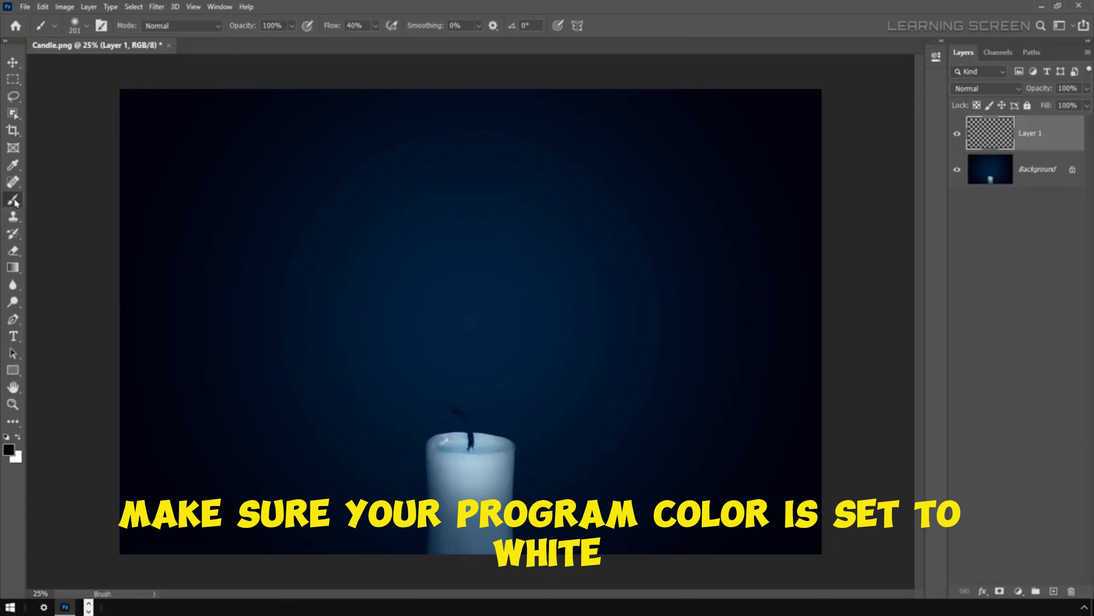
left_click(18, 438)
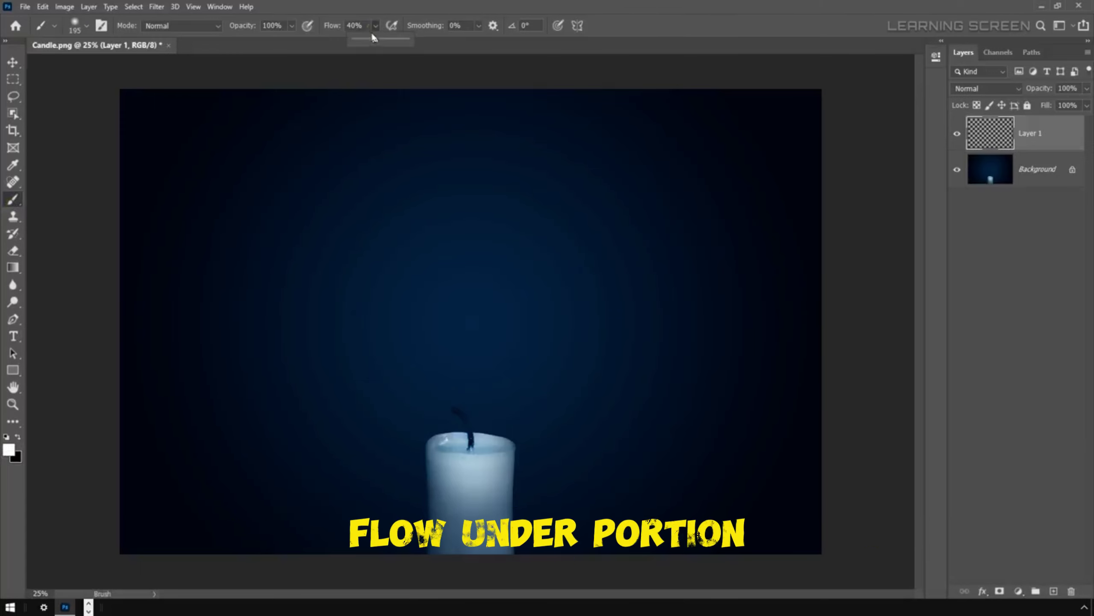
Step: Set the brush to 100% flow and 36 px, then paint a wavy white line rising from the wick
left_click_drag(375, 26, 390, 40)
right_click(442, 263)
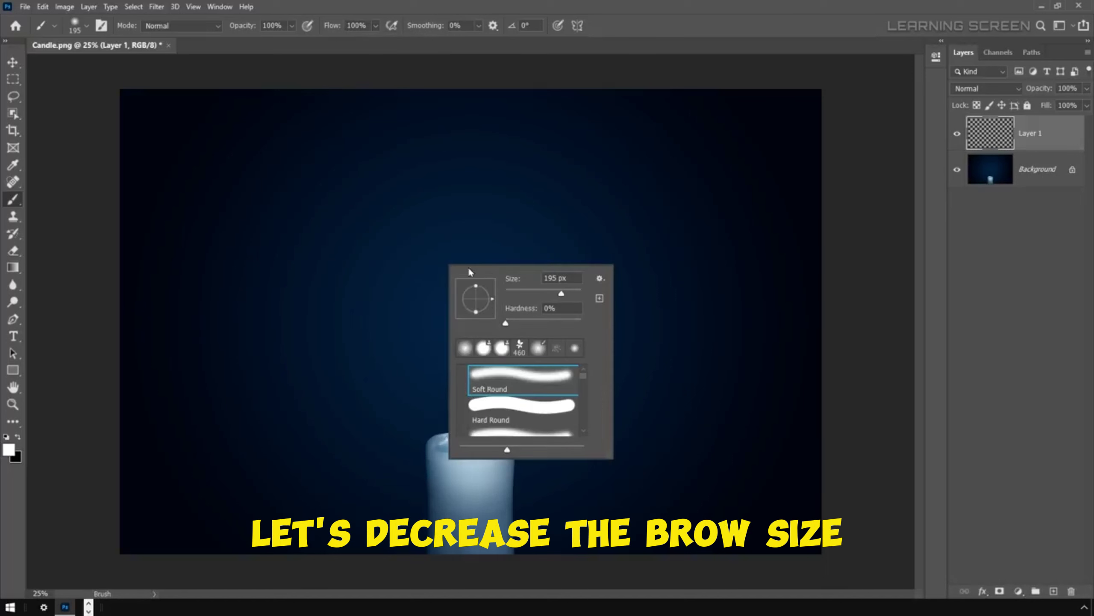
mouse_move(550, 294)
left_mouse_down()
mouse_move(518, 295)
mouse_move(521, 317)
left_mouse_up()
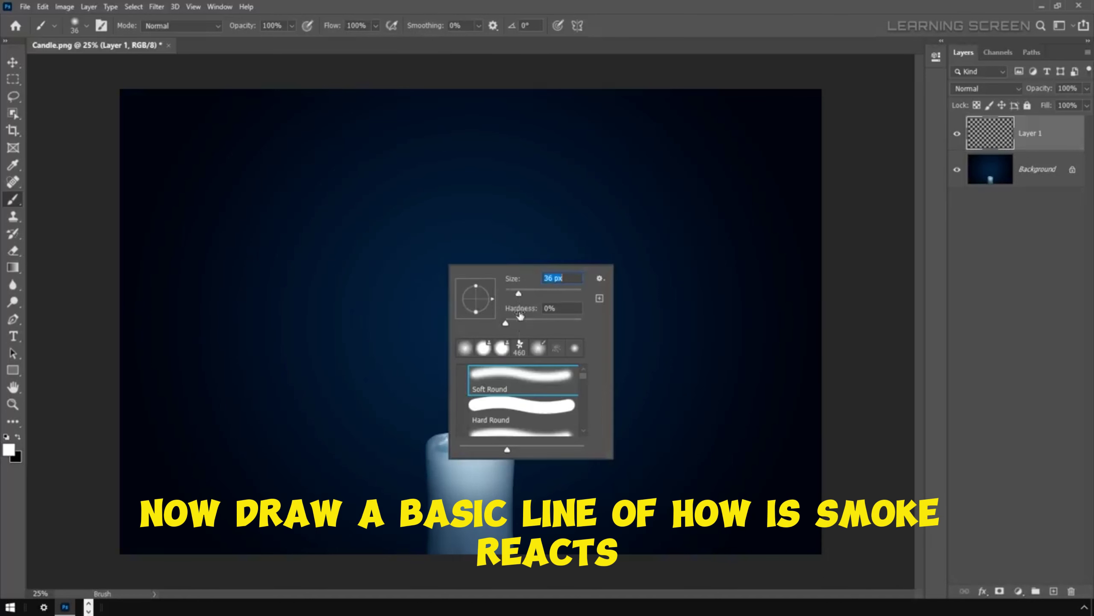
left_click(481, 458)
mouse_move(477, 450)
left_mouse_down()
mouse_move(466, 402)
mouse_move(477, 240)
left_mouse_up()
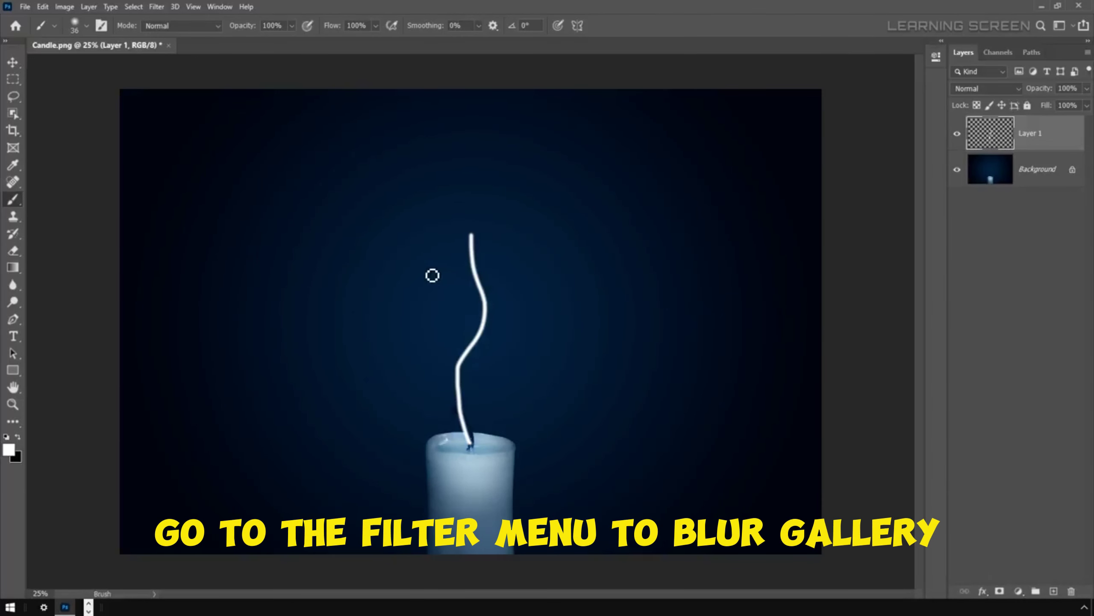
Step: Start a Path Blur and stretch its path from the wick to the line's top
left_click(157, 7)
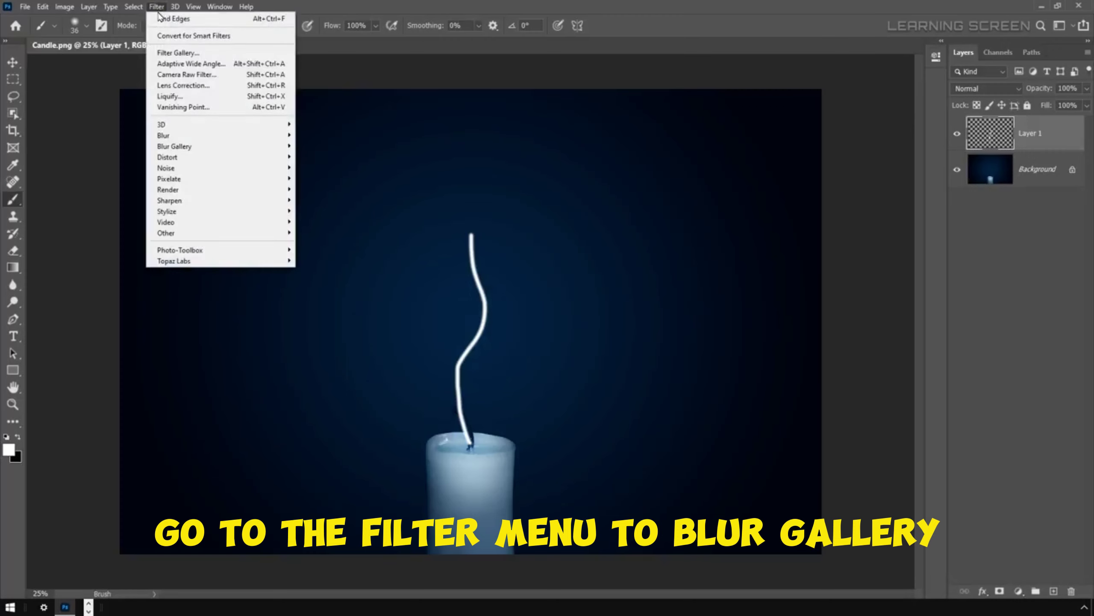
mouse_move(168, 148)
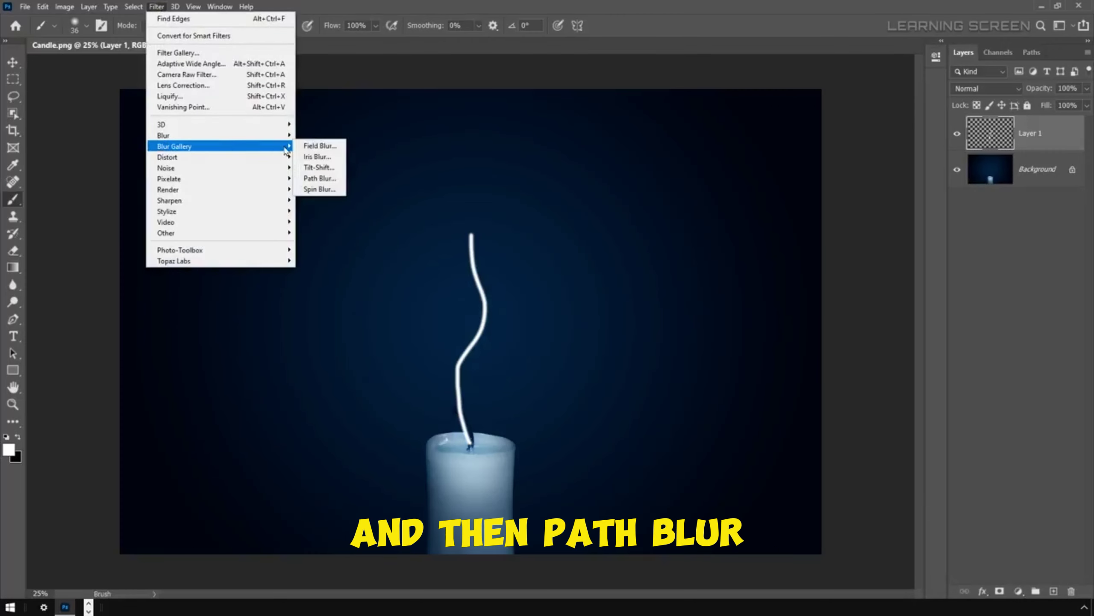
left_click(319, 178)
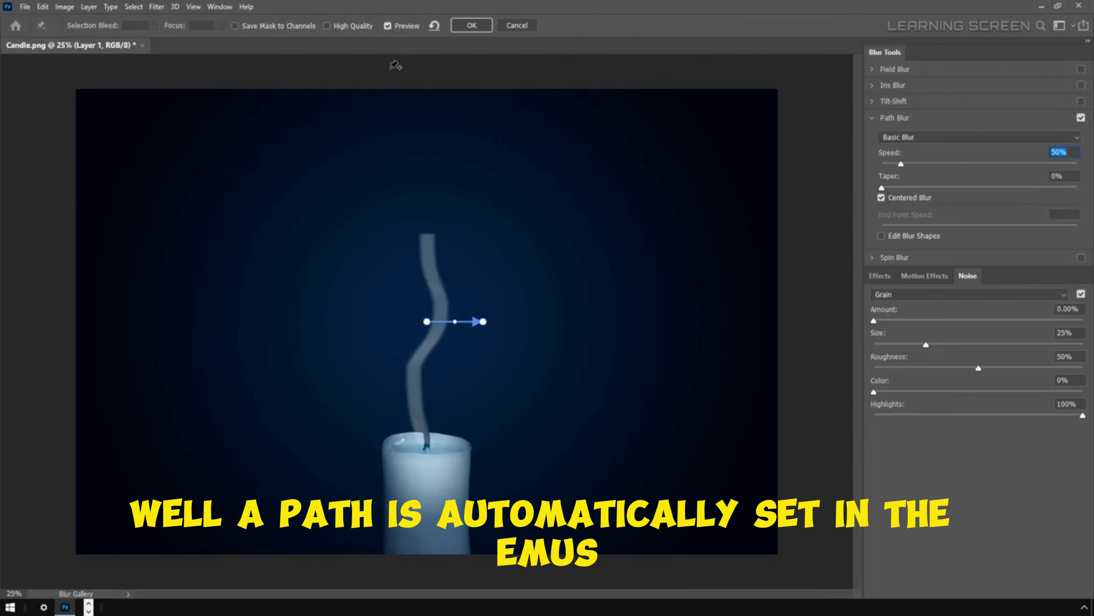
left_click_drag(484, 321, 428, 230)
left_click_drag(426, 322, 426, 443)
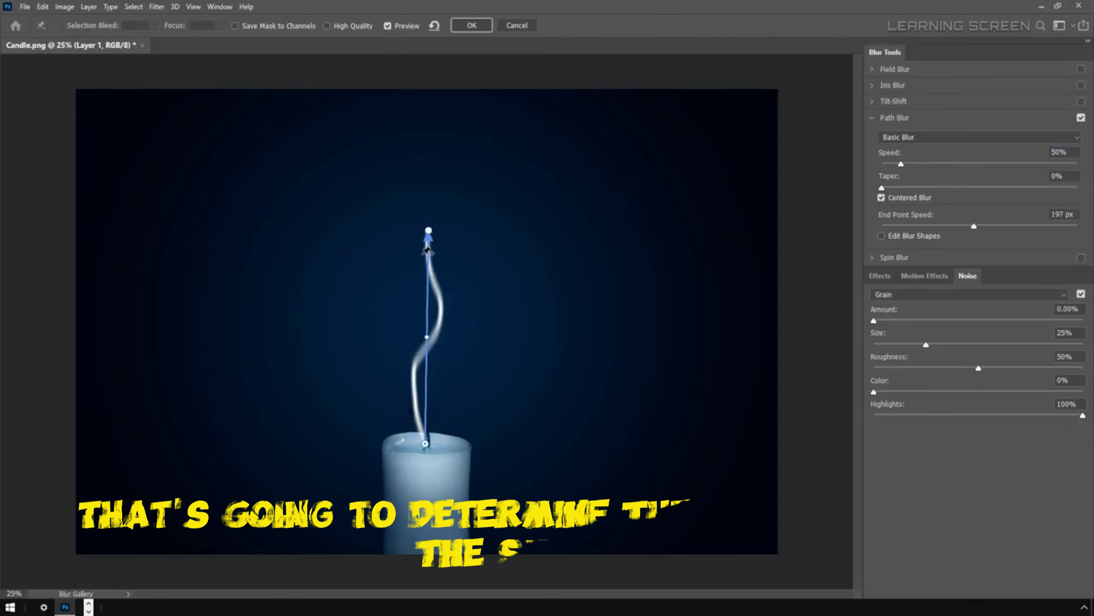
left_click_drag(428, 230, 425, 211)
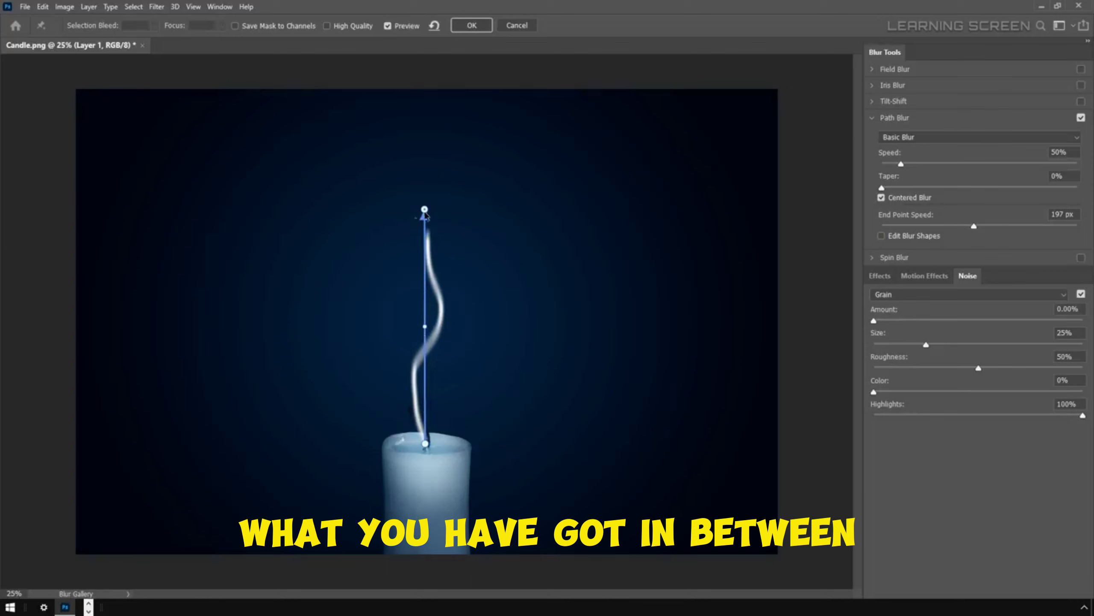
Step: Add and drag blur path points so the path curves along the white stroke
left_click(426, 328)
left_click_drag(425, 328, 407, 356)
left_click(415, 294)
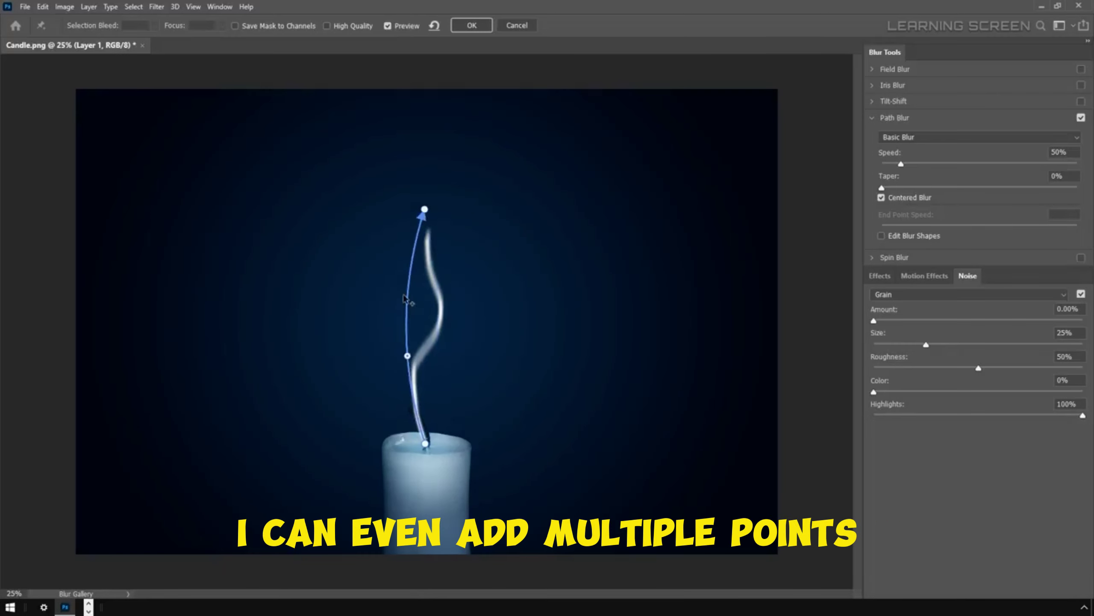
left_click_drag(426, 297, 442, 294)
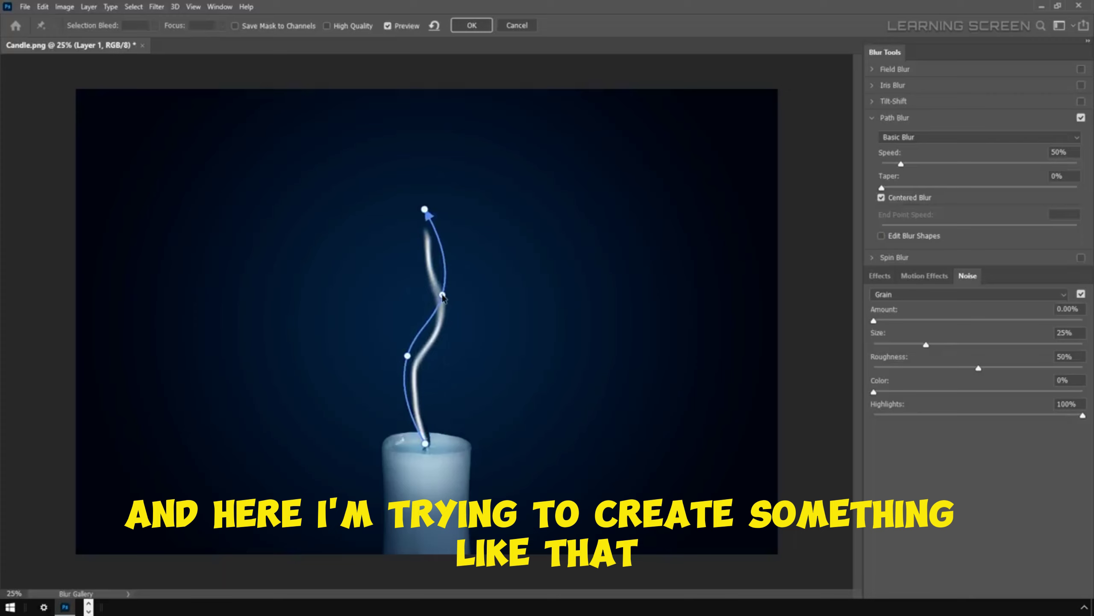
left_click_drag(407, 399, 430, 387)
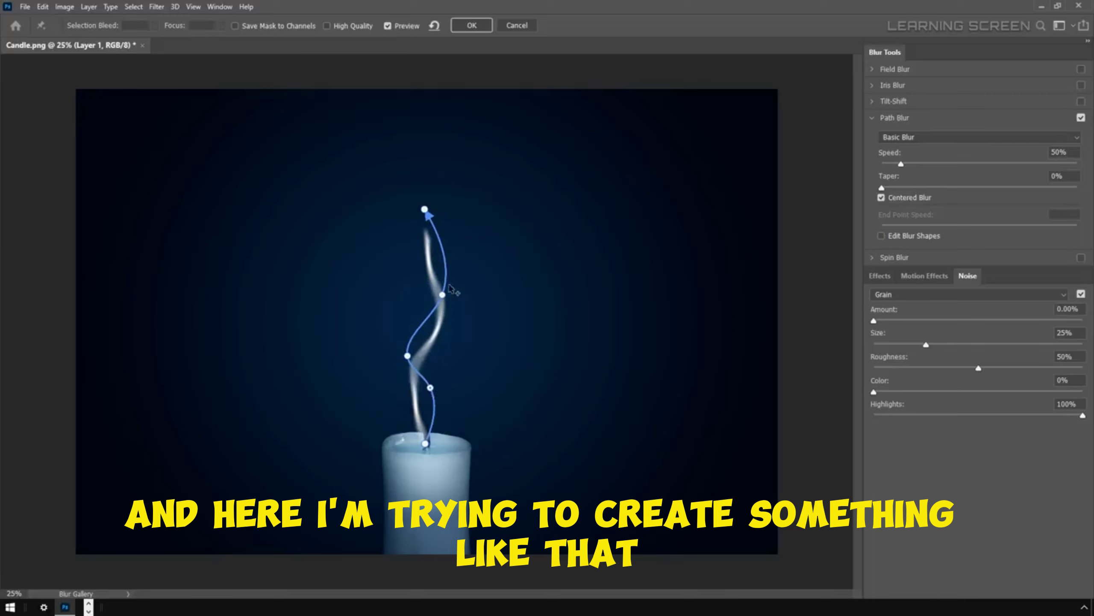
left_click_drag(424, 209, 415, 211)
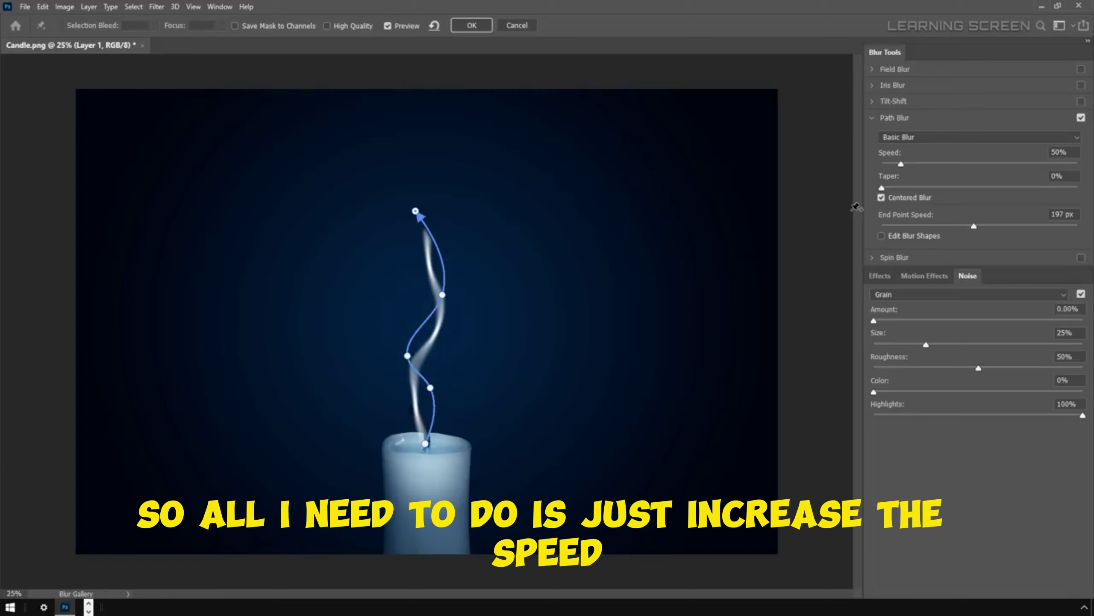
Step: Raise the Path Blur speed to 375%, twist the path points further, and apply the blur
left_click_drag(900, 164, 1036, 163)
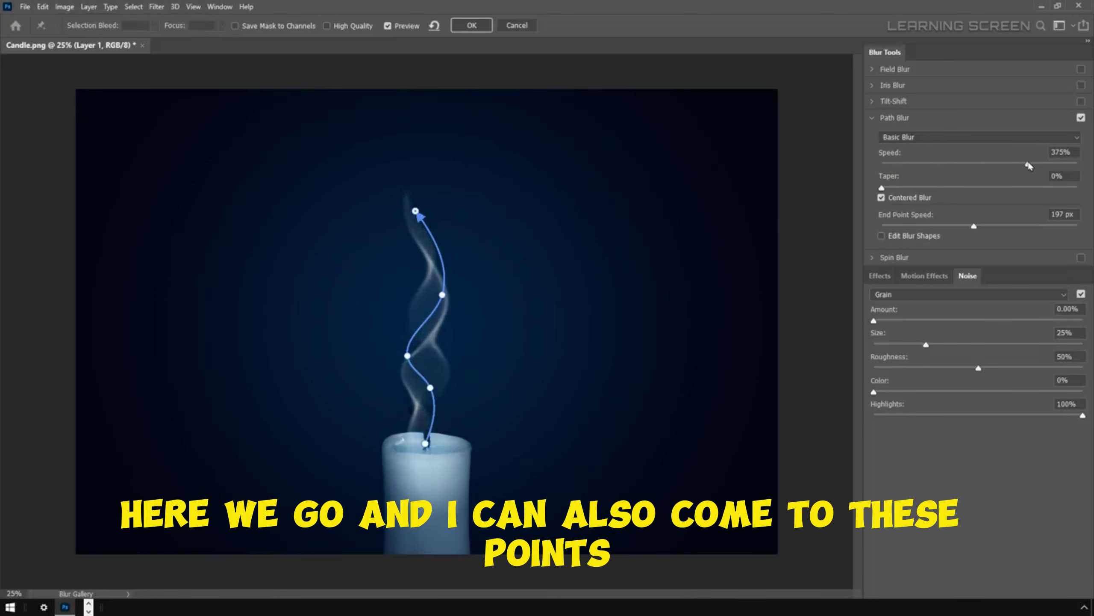
left_click(425, 444)
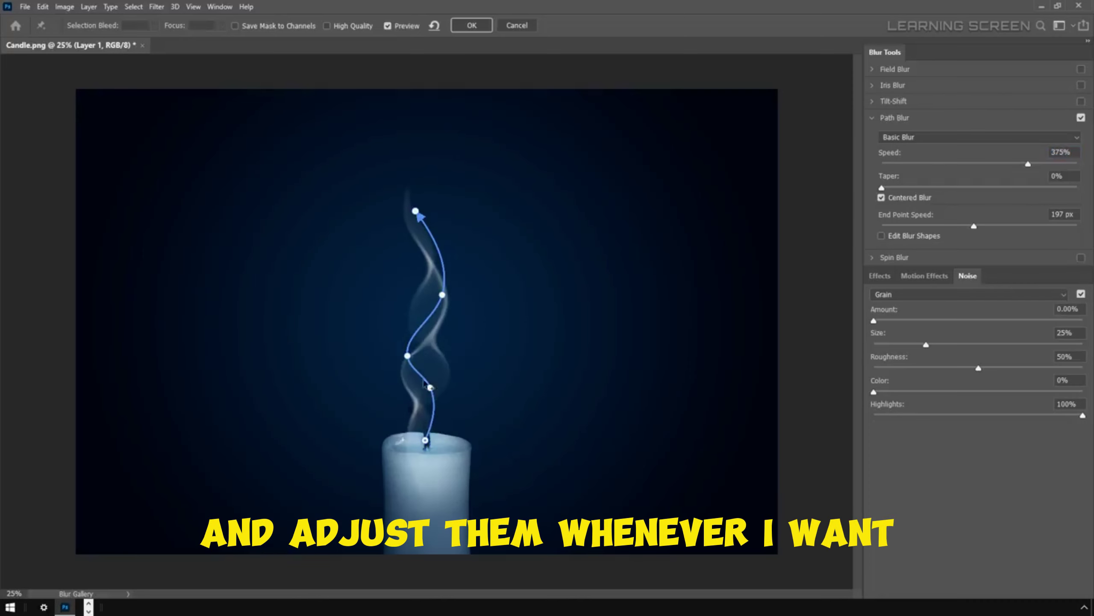
left_click_drag(407, 356, 455, 345)
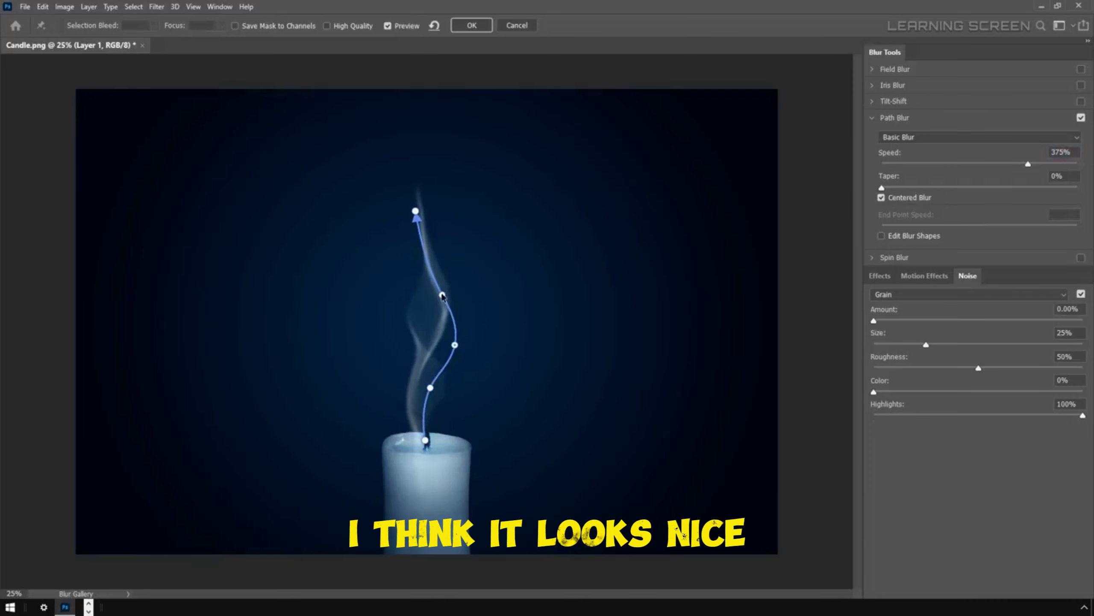
left_click_drag(442, 295, 430, 297)
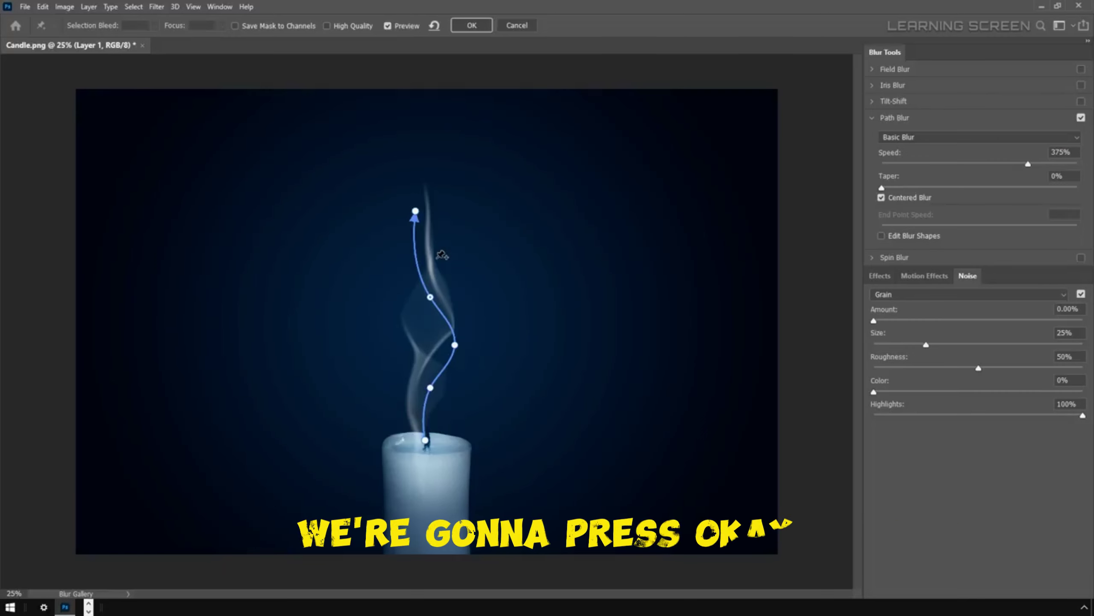
left_click(472, 26)
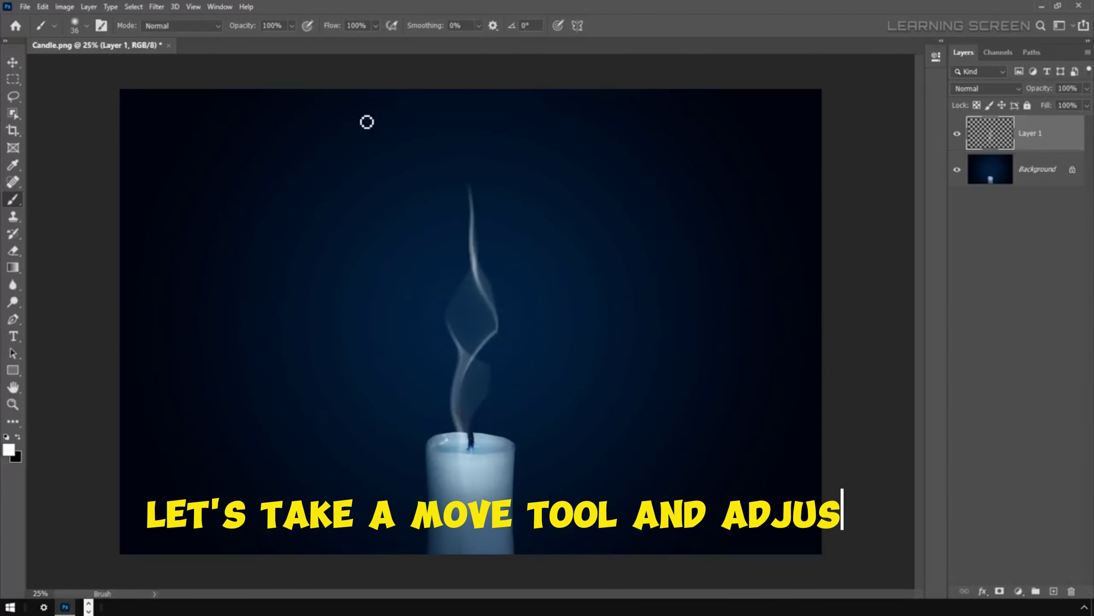
Step: Move the smoke up, flip it horizontally, scale it to about 80% and rotate it about 175°
left_click(13, 63)
left_click_drag(474, 352, 475, 306)
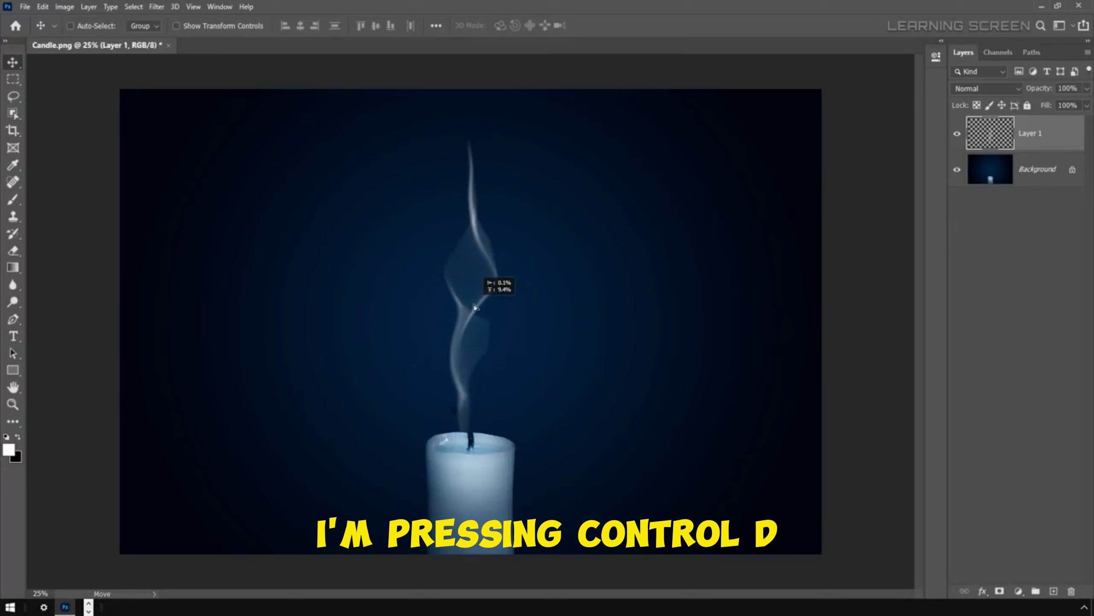
key("ctrl+t")
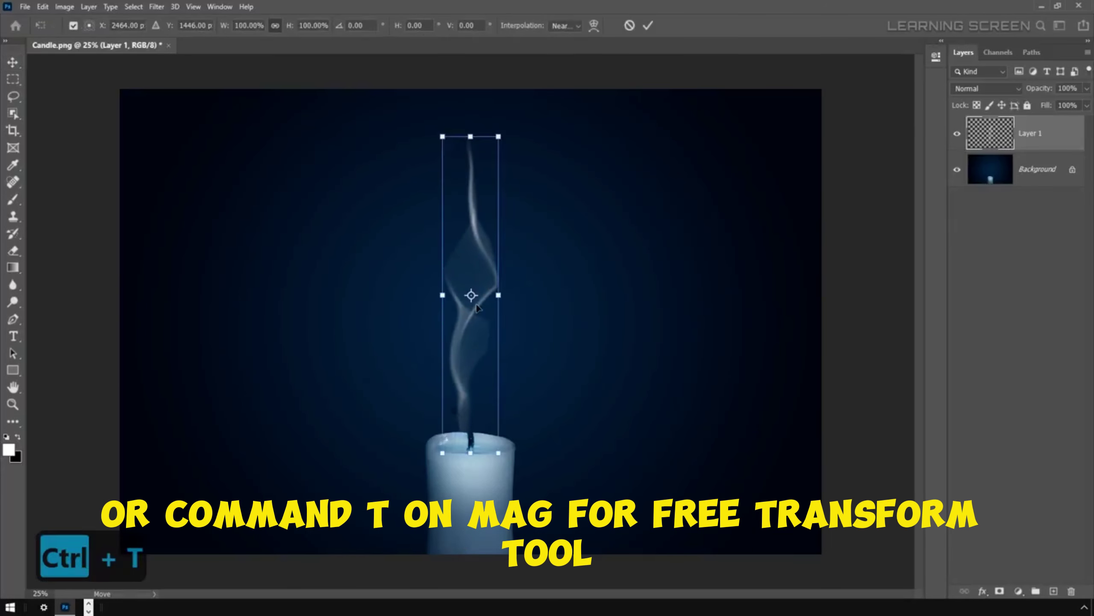
right_click(479, 307)
left_click(529, 496)
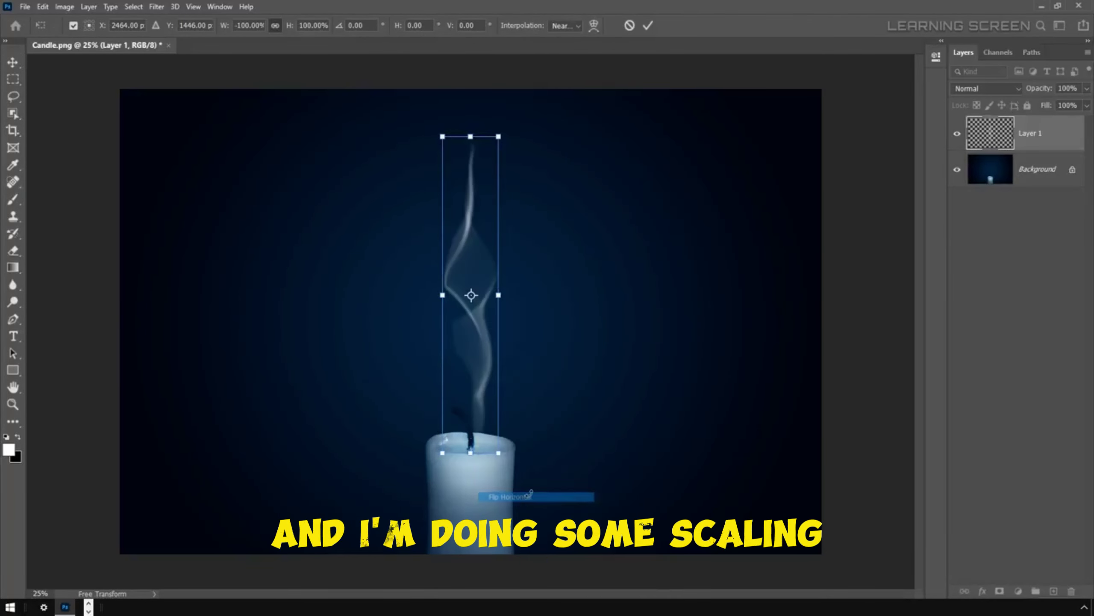
left_click_drag(499, 243, 491, 248)
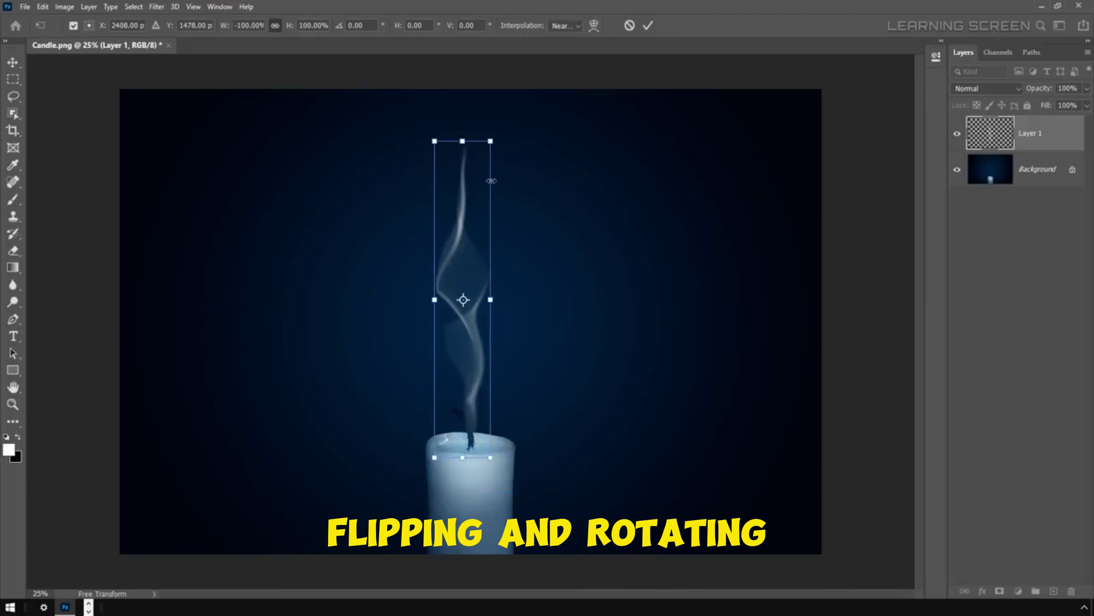
left_click_drag(490, 141, 496, 243)
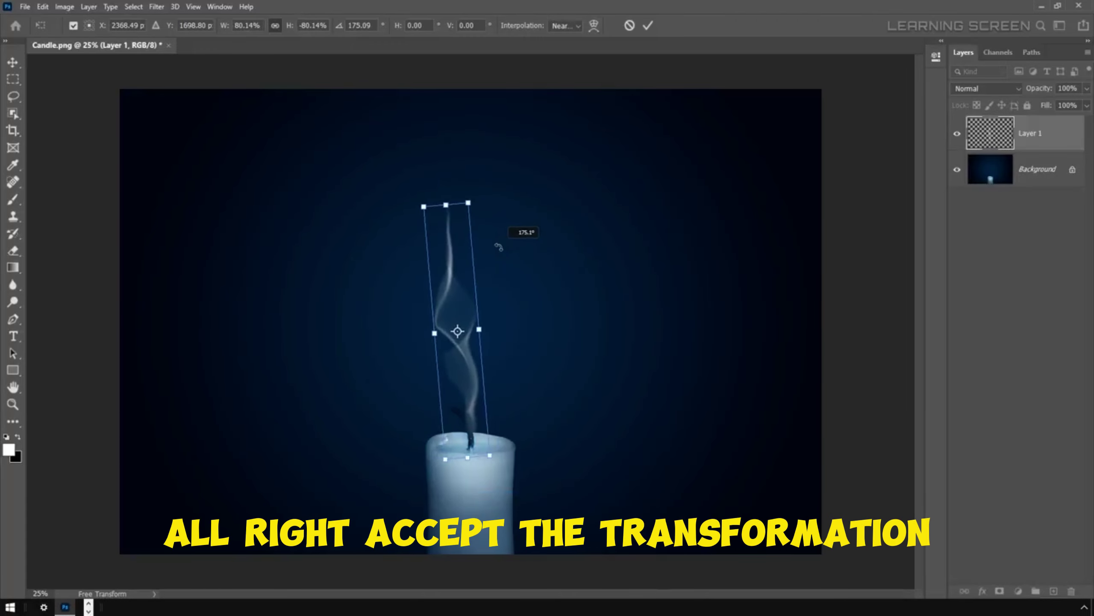
left_click(647, 26)
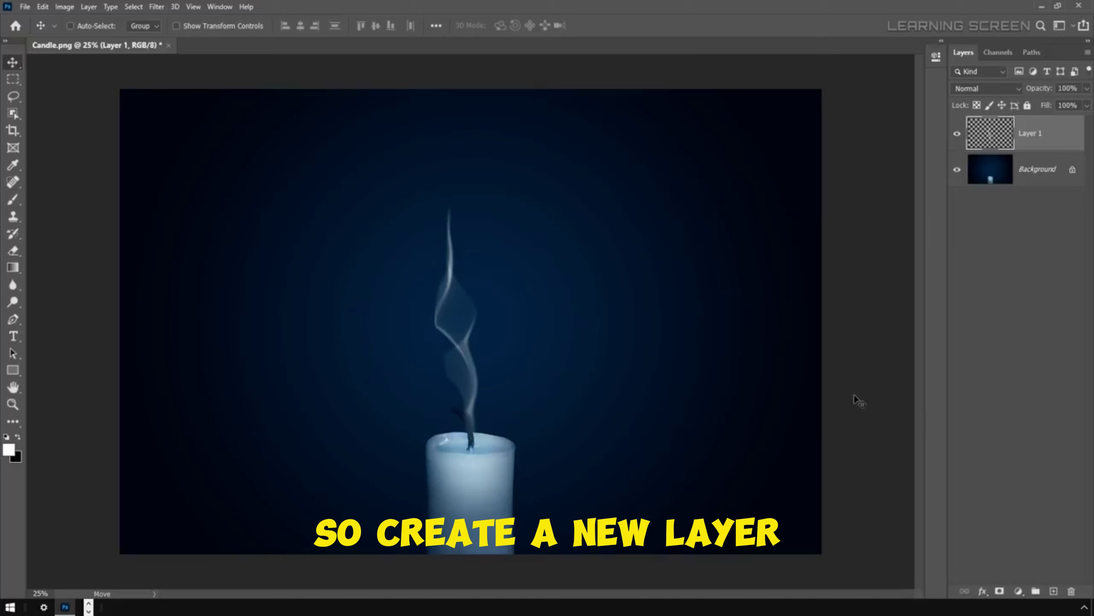
Step: Add Layer 2 and paint a white curving line rising from the wick
left_click(1054, 591)
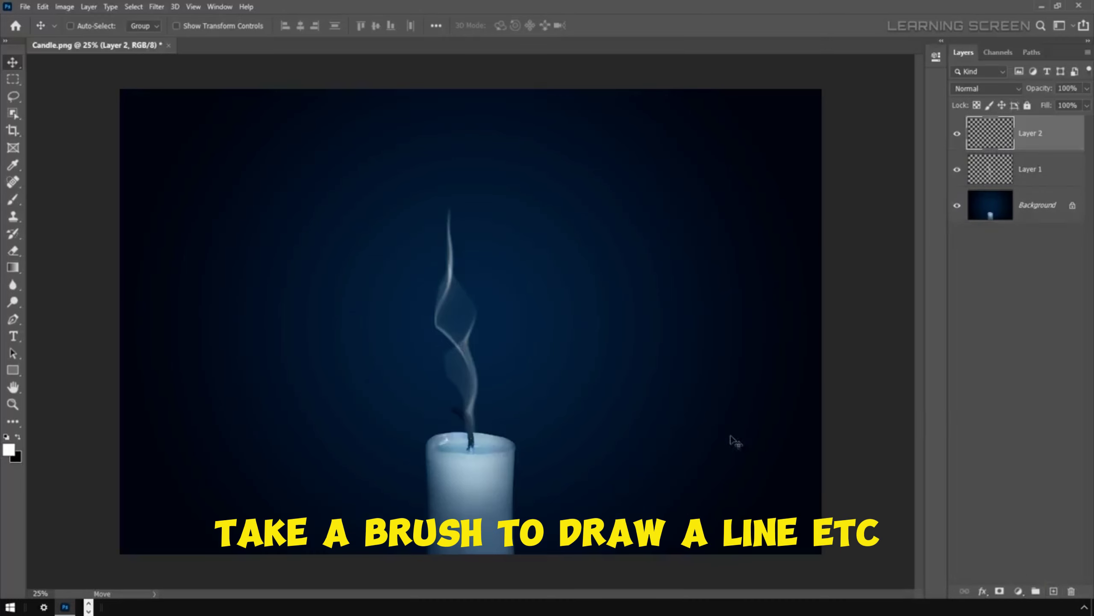
left_click(13, 199)
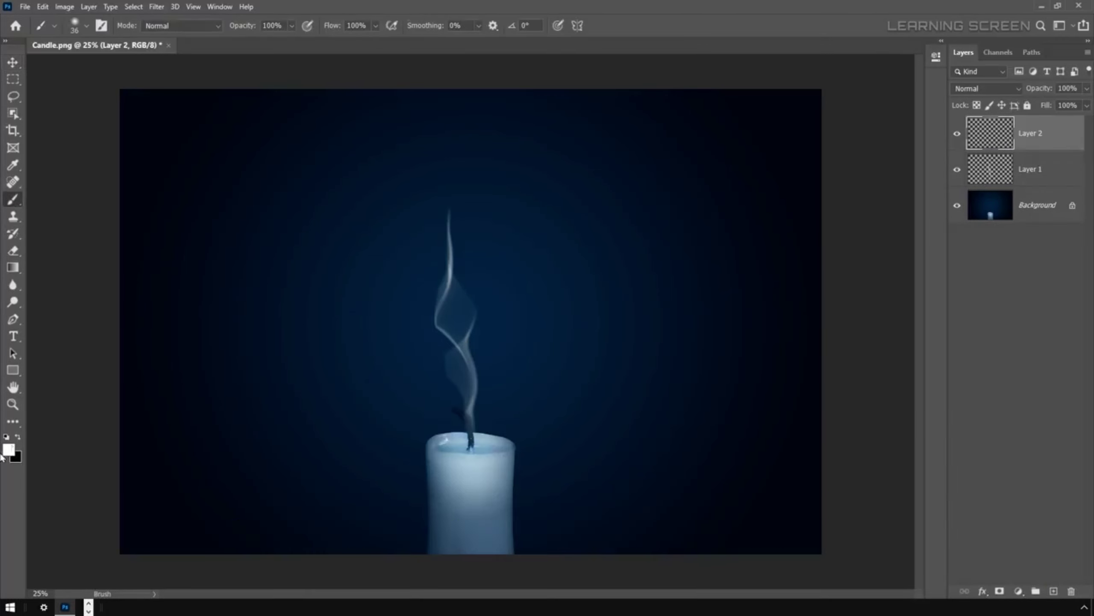
mouse_move(468, 427)
left_mouse_down()
mouse_move(455, 338)
mouse_move(467, 183)
left_mouse_up()
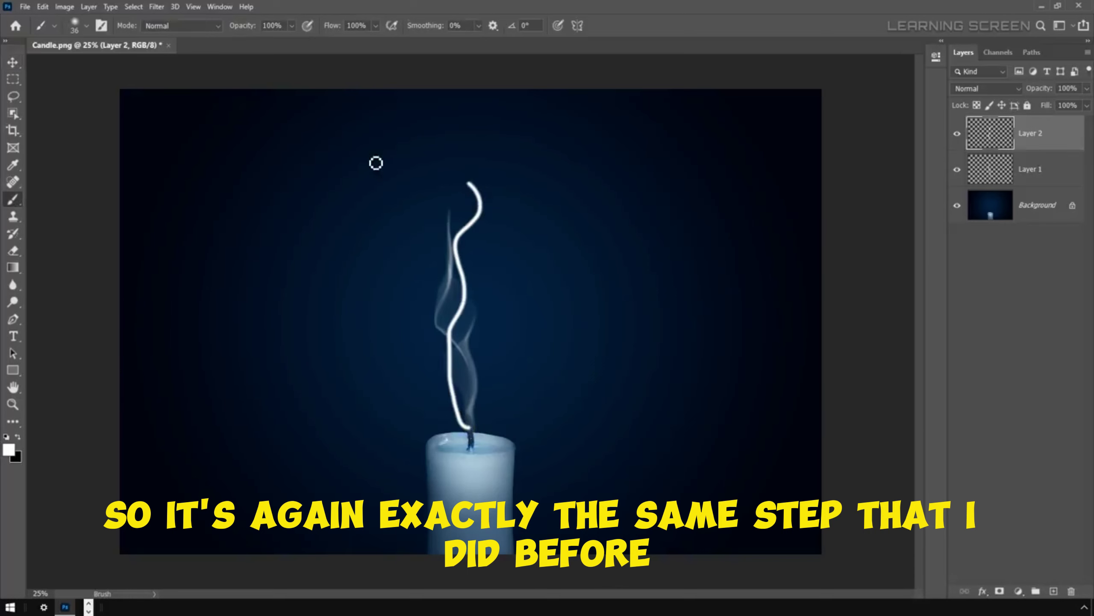
Step: Start a Path Blur and stretch and curve its path along the new stroke
left_click(157, 8)
mouse_move(181, 145)
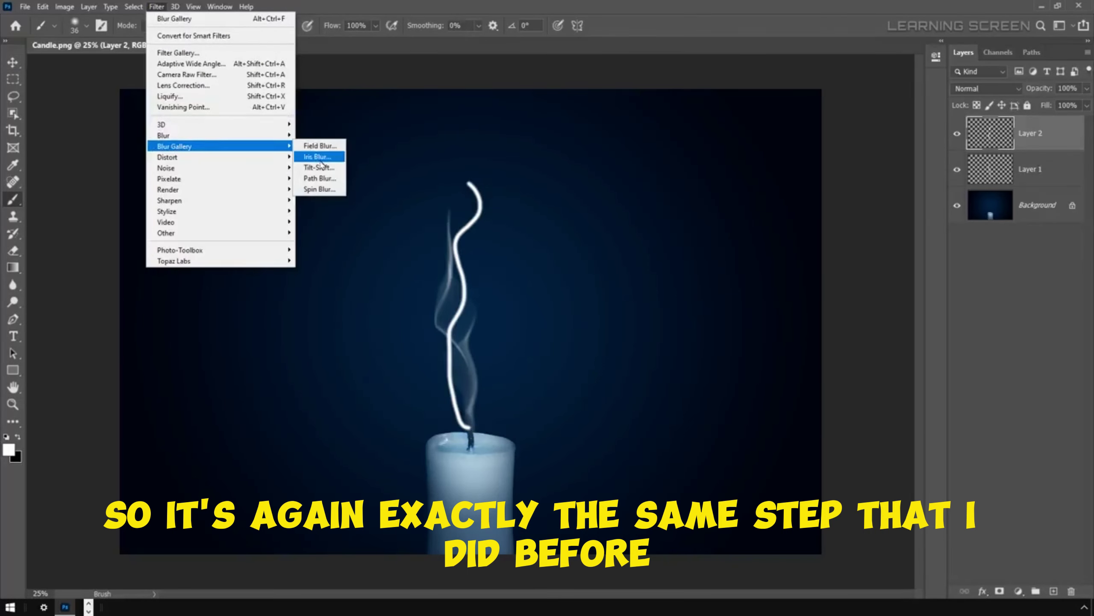
left_click(324, 176)
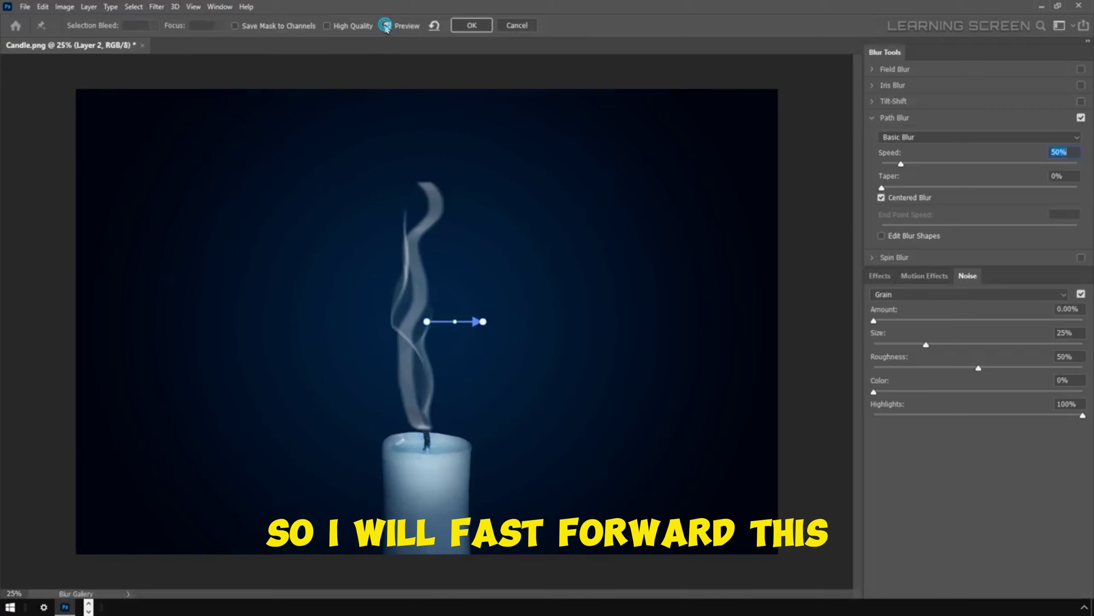
left_click_drag(483, 321, 427, 197)
left_click_drag(426, 321, 426, 439)
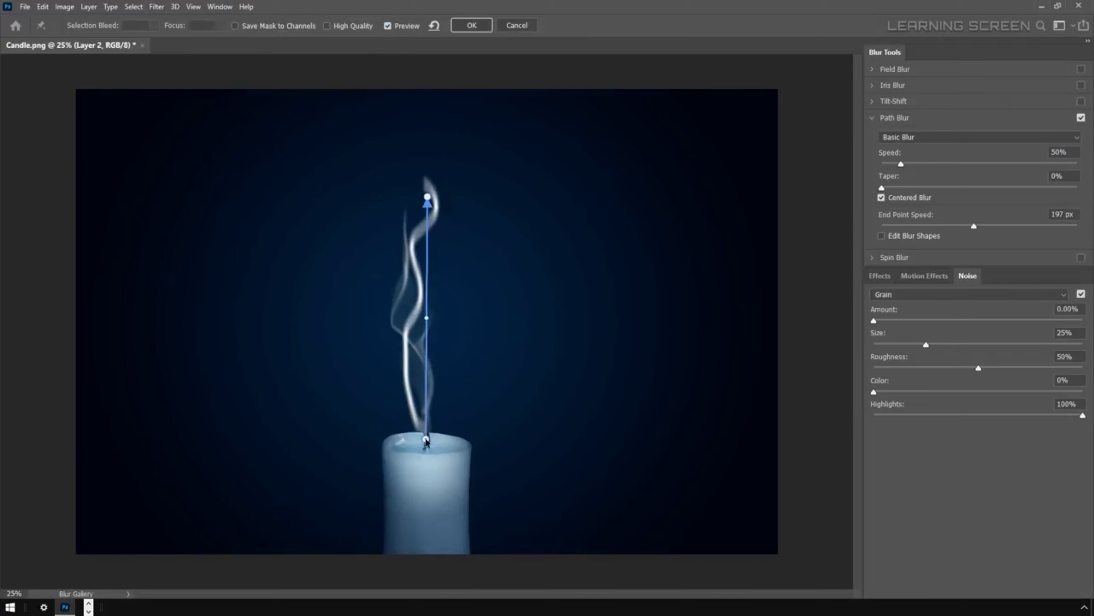
left_click(426, 271)
left_click_drag(427, 326, 398, 327)
left_click_drag(427, 374, 434, 375)
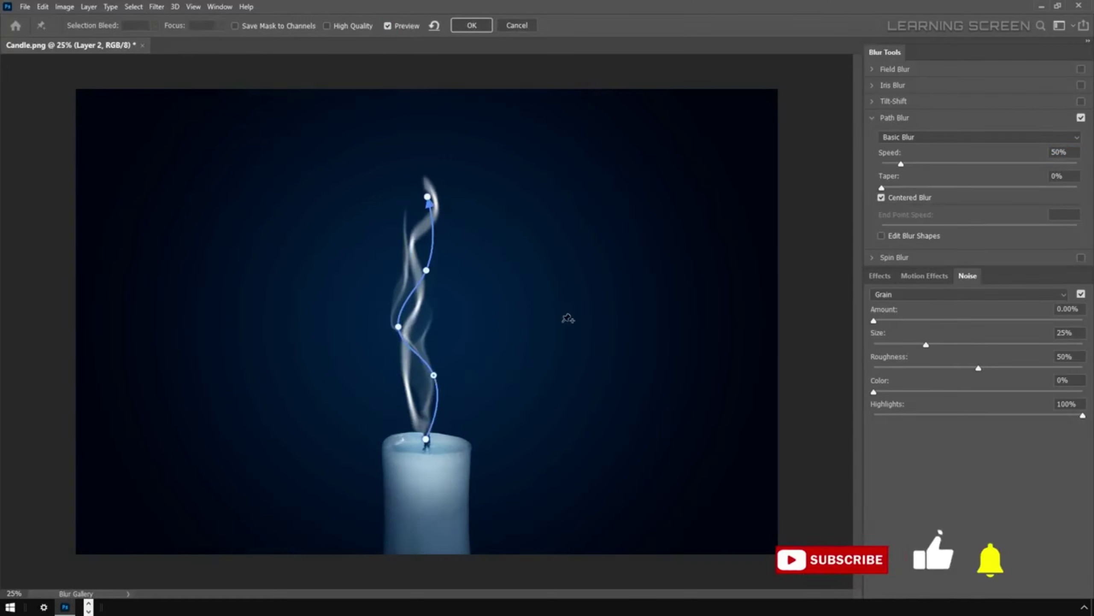
left_click_drag(427, 197, 423, 141)
Step: Set the blur speed to 284%, pull the path's top end up and left, and apply
left_click_drag(901, 163, 993, 164)
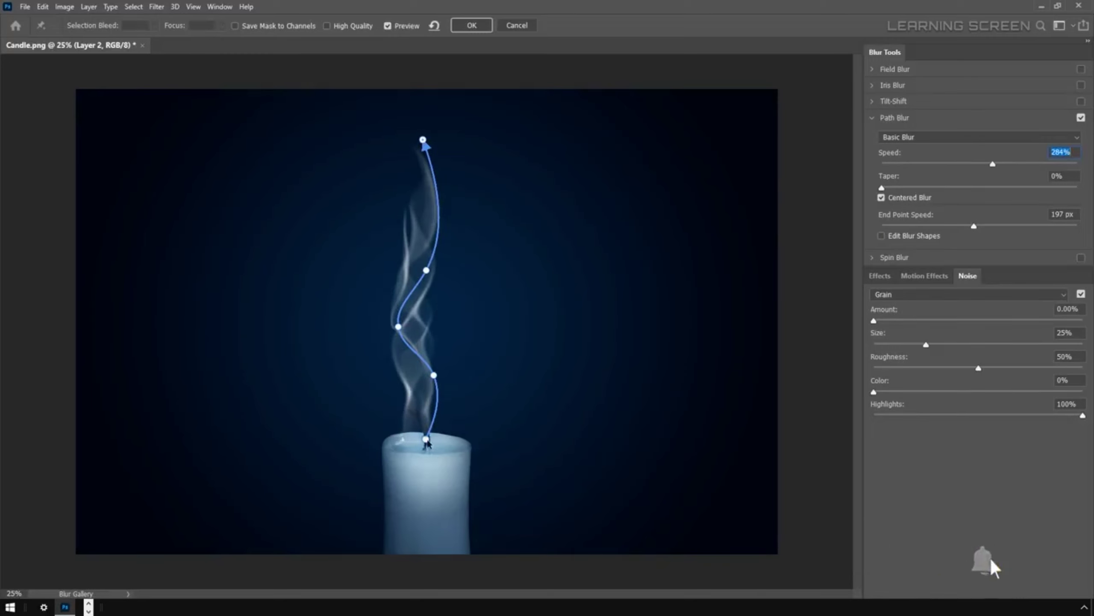
left_click_drag(426, 440, 455, 444)
left_click_drag(423, 140, 368, 105)
left_click(472, 25)
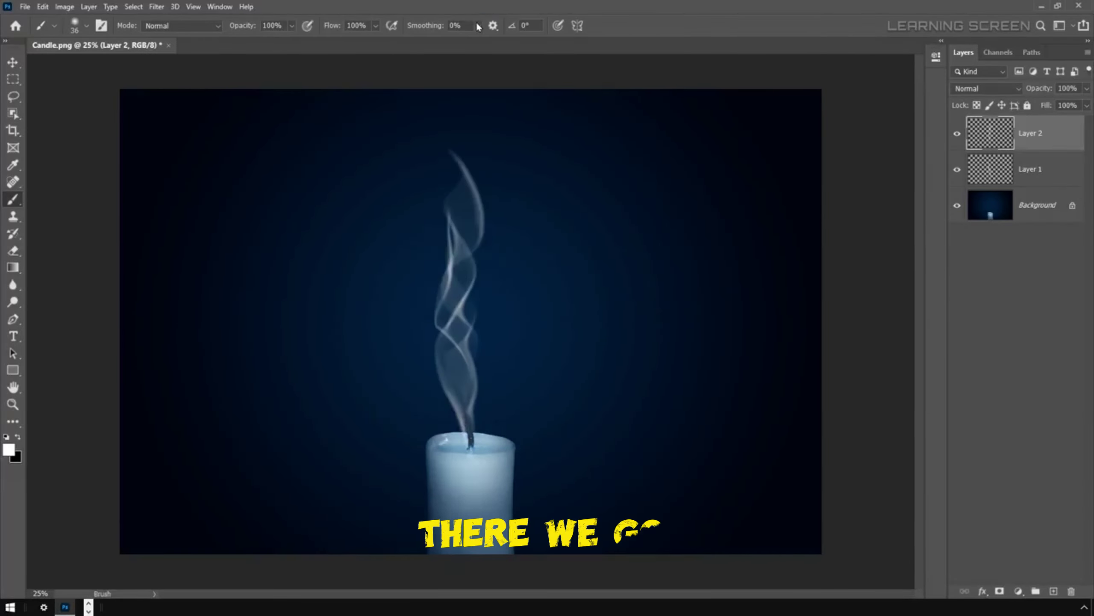
Step: Move the Layer 2 smoke slightly up and toggle the Background off and on to check transparency
left_click(18, 65)
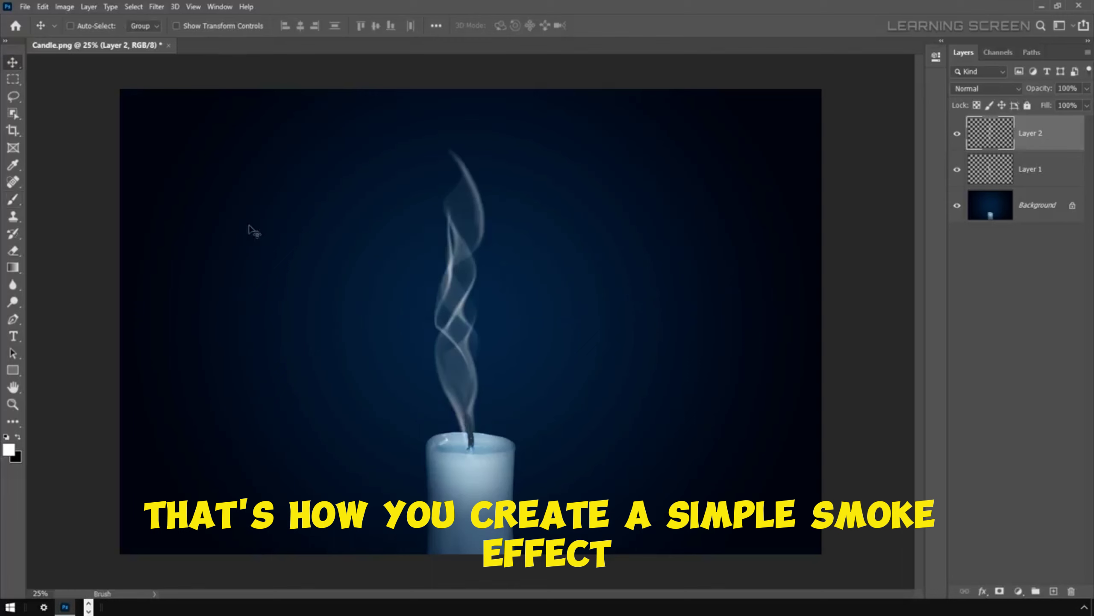
left_click_drag(458, 311, 469, 269)
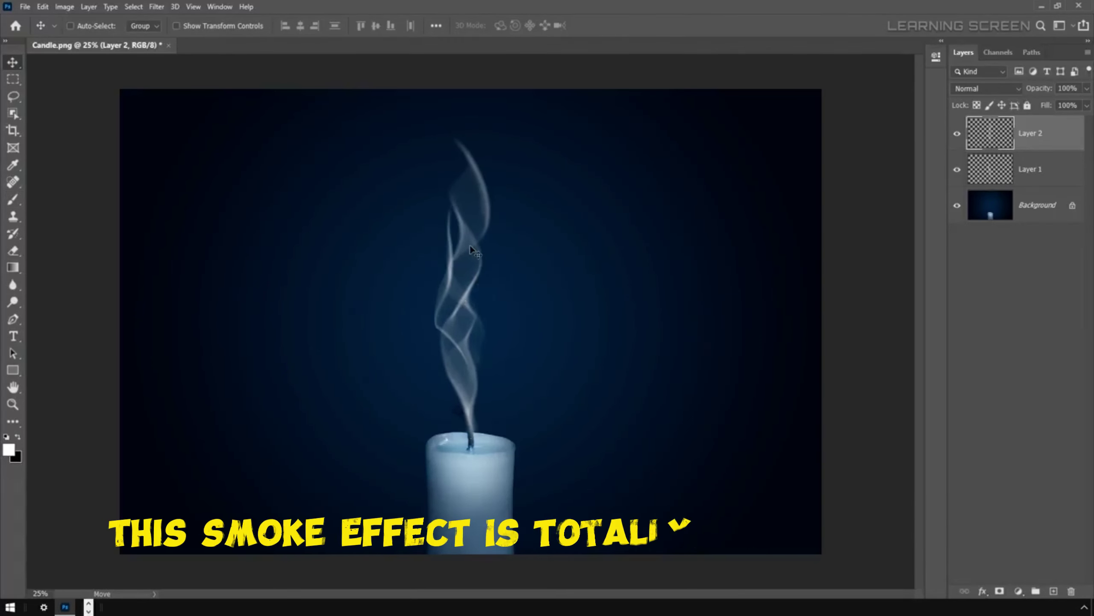
left_click(958, 205)
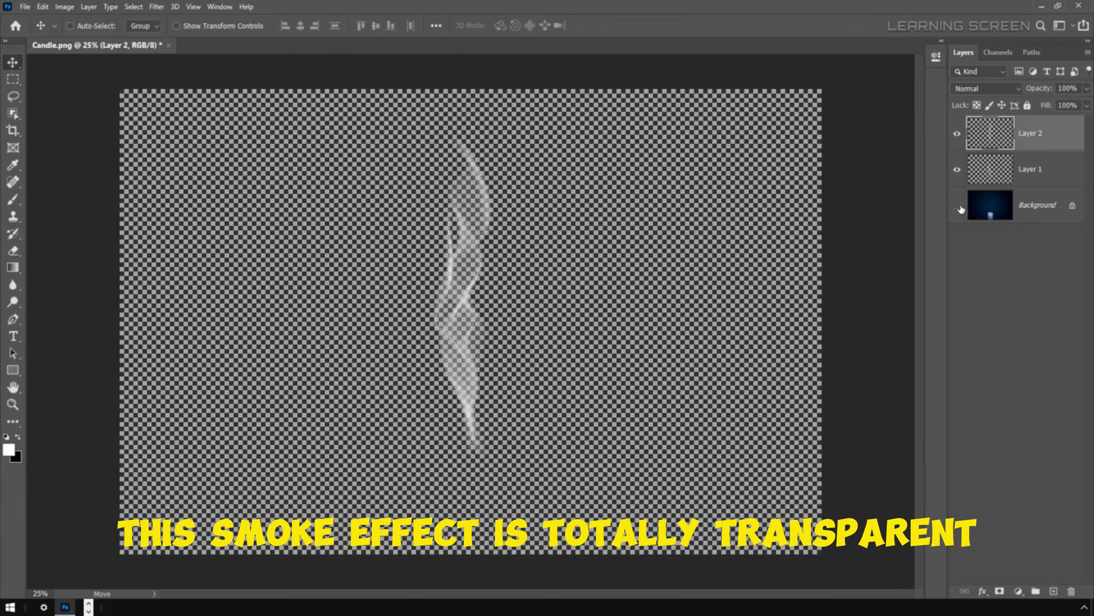
left_click(958, 206)
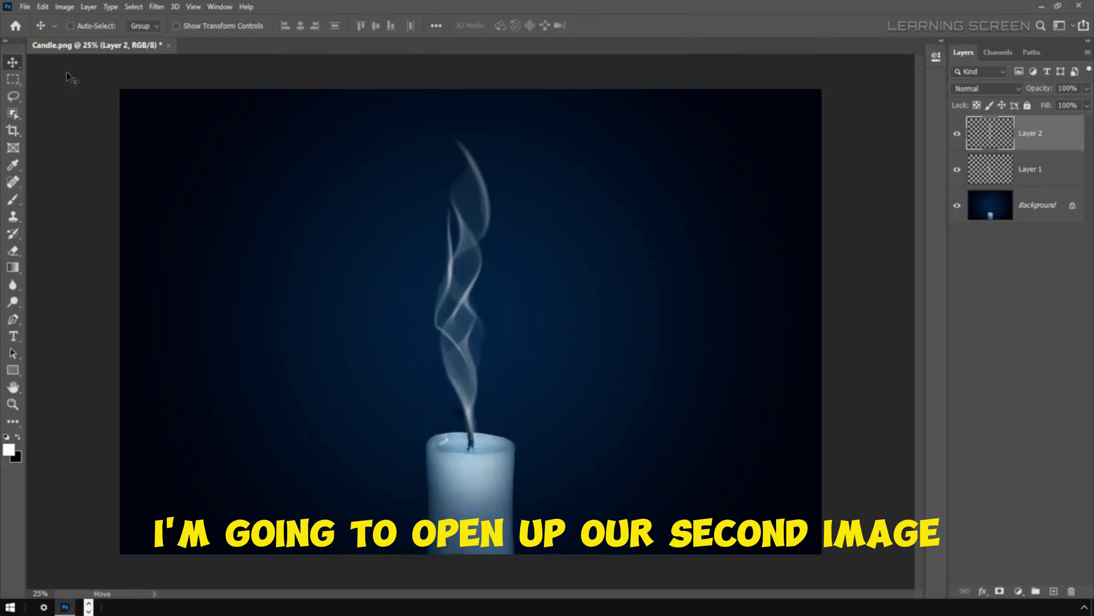
Step: Open Butterfly.png from the Smoke folder on the Desktop
left_click(24, 7)
left_click(38, 29)
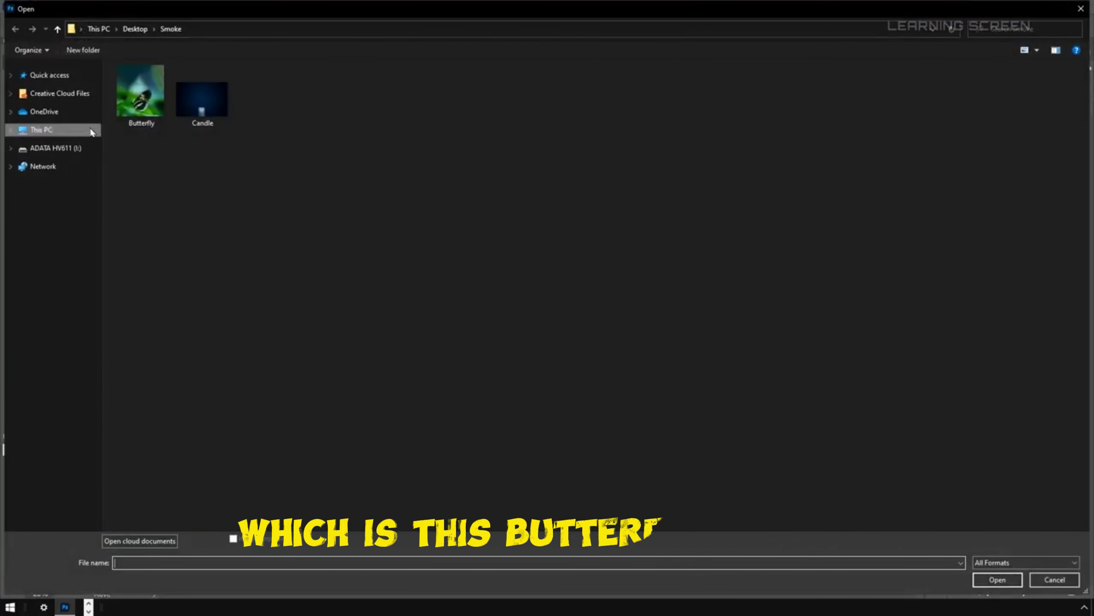
double_click(138, 92)
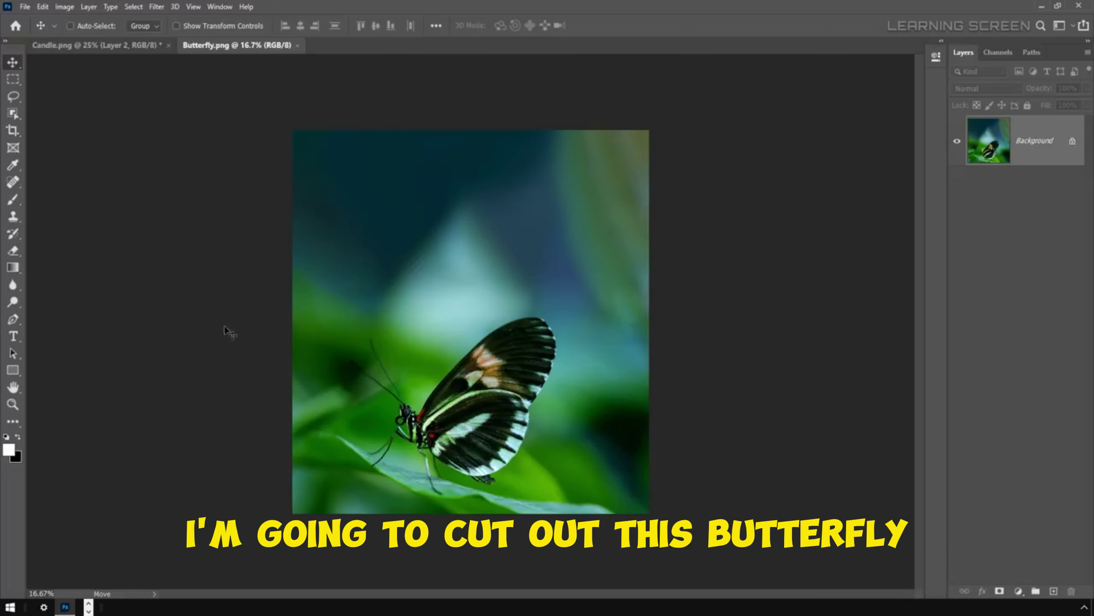
Step: With the Pen tool, place outline points from the wing base up the wing edge to its top
left_click(14, 321)
scroll(420, 416, "up", 10)
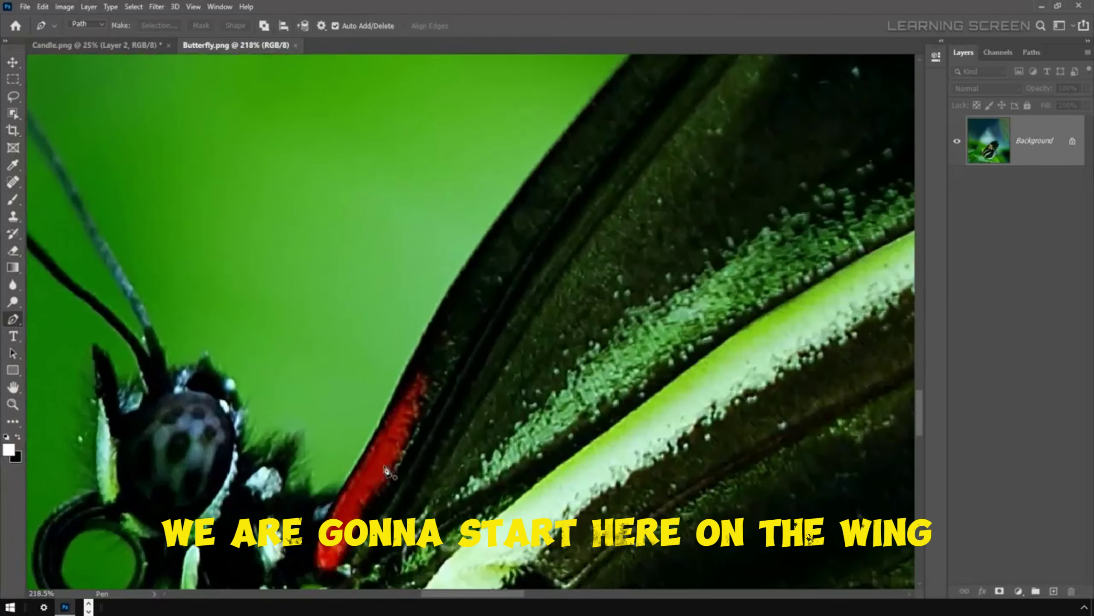
left_click_drag(339, 495, 369, 429)
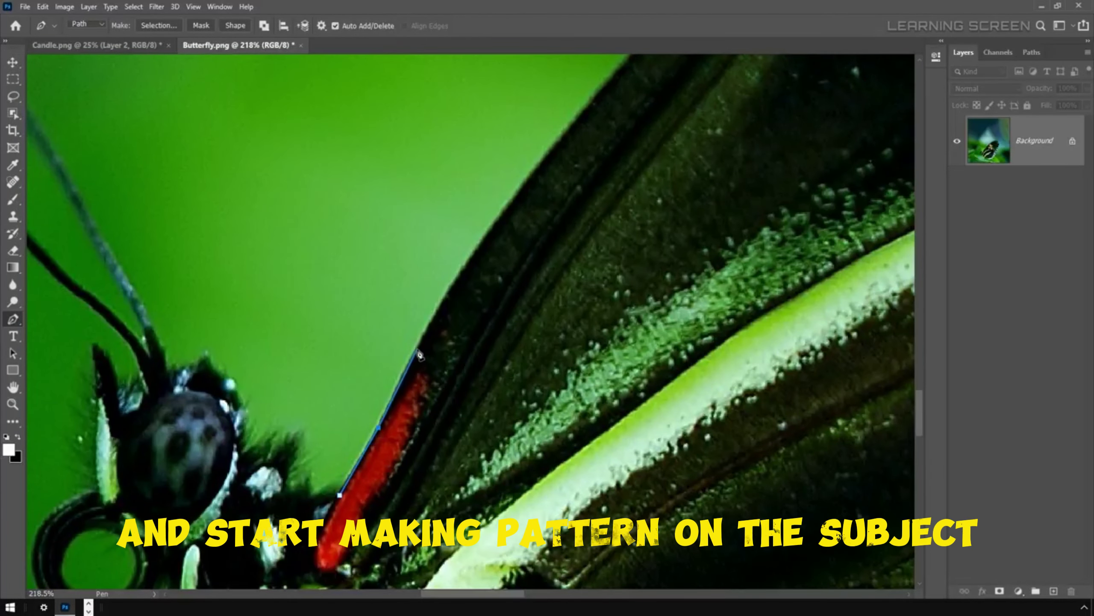
left_click(378, 428)
left_click(406, 373)
left_click(418, 348)
left_click(487, 233)
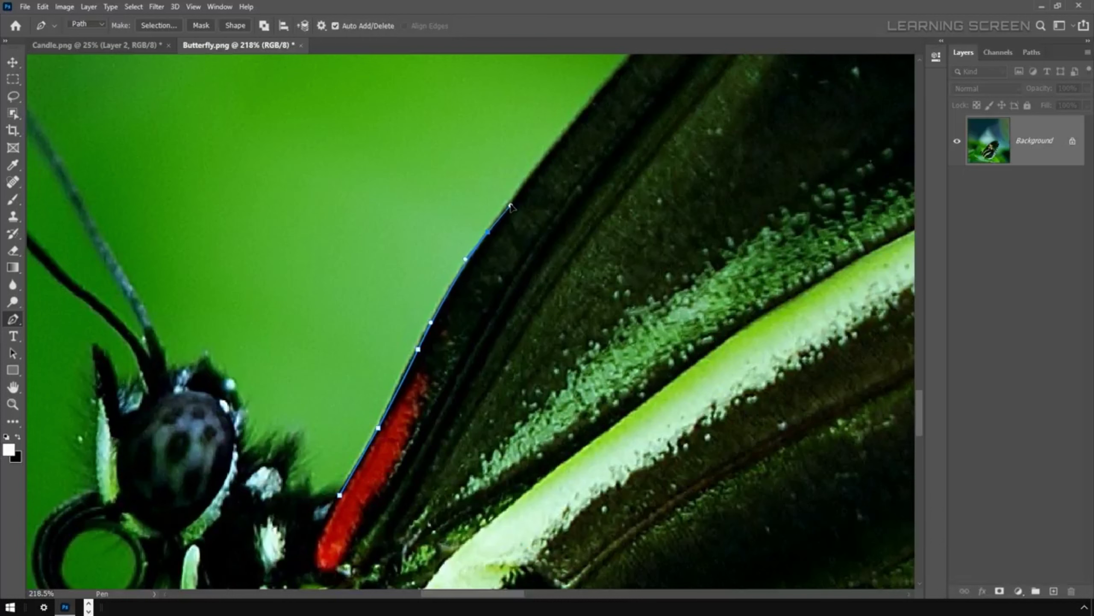
left_click(586, 111)
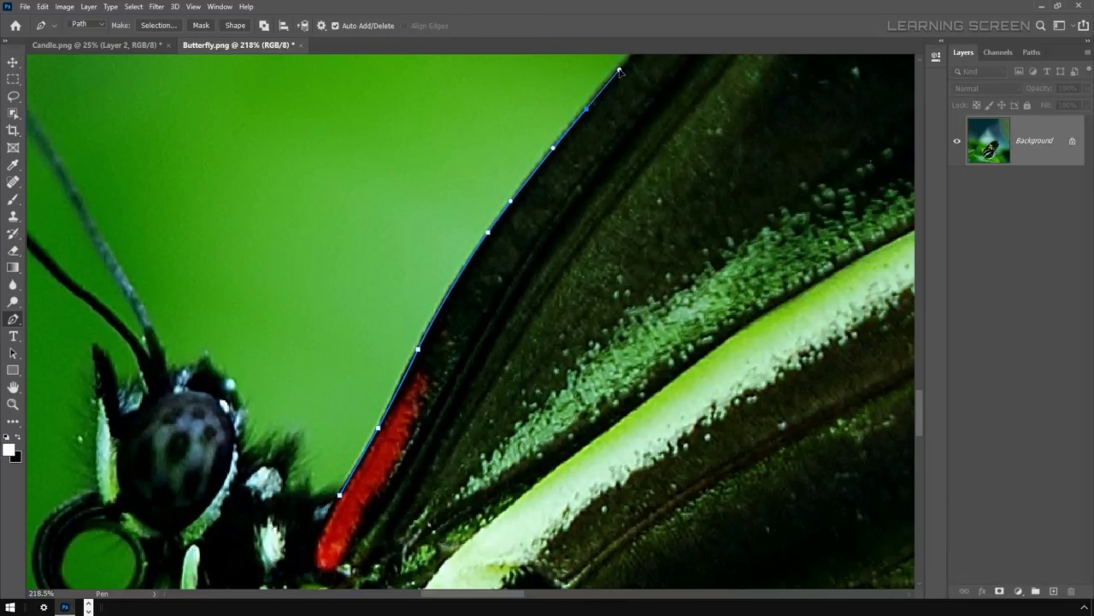
Step: Continue the pen outline down the right wing edge and around the butterfly's lower parts
left_click_drag(621, 73, 375, 313)
scroll(489, 188, "down", 3)
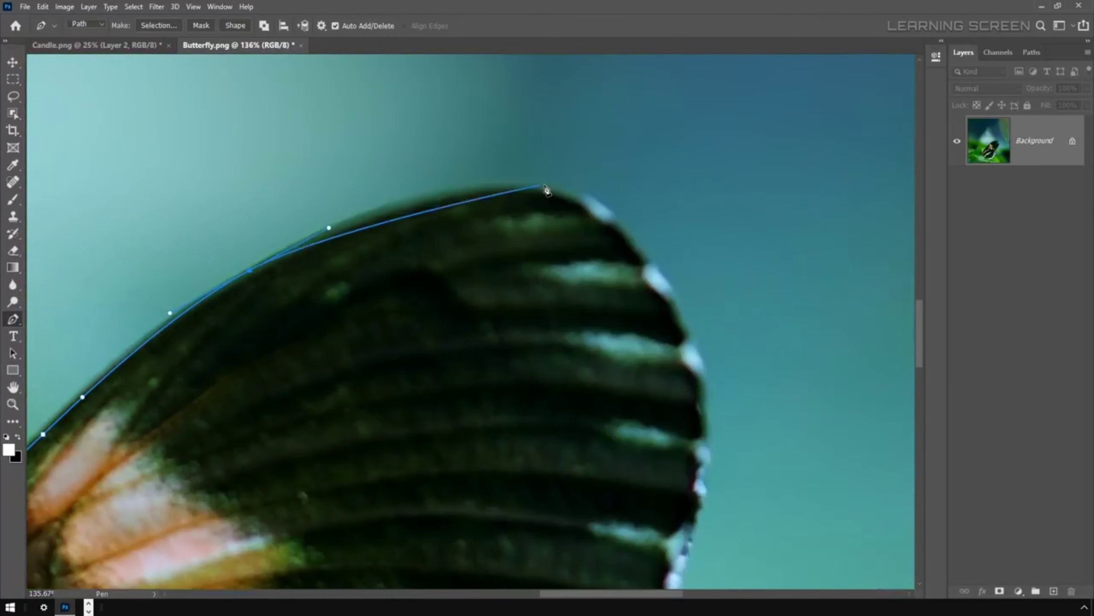
left_click(570, 288)
scroll(569, 293, "down", 5)
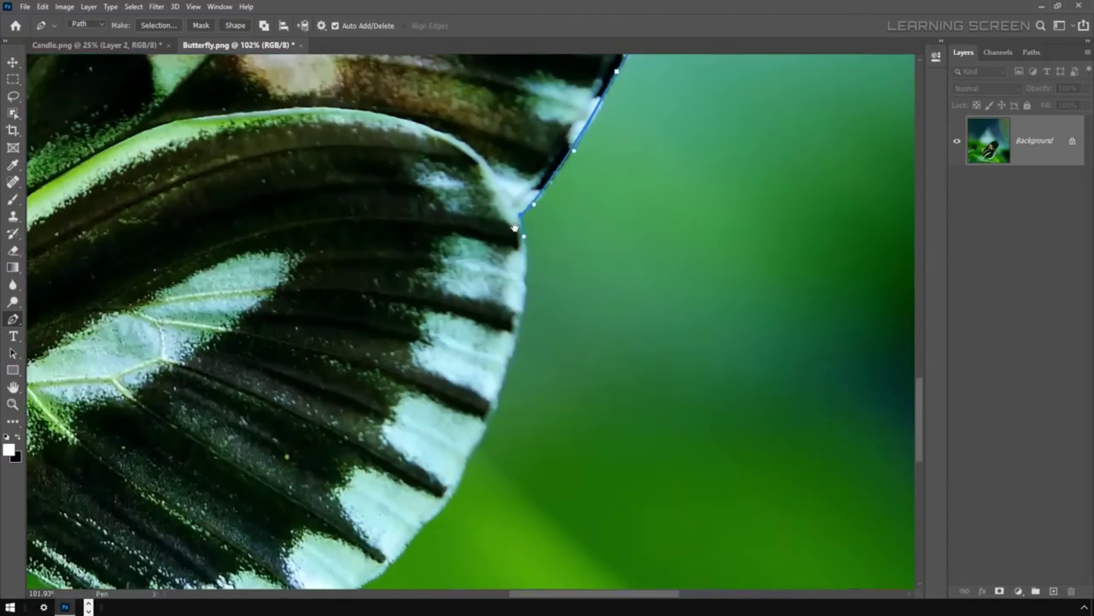
scroll(393, 474, "up", 4)
scroll(393, 474, "down", 4)
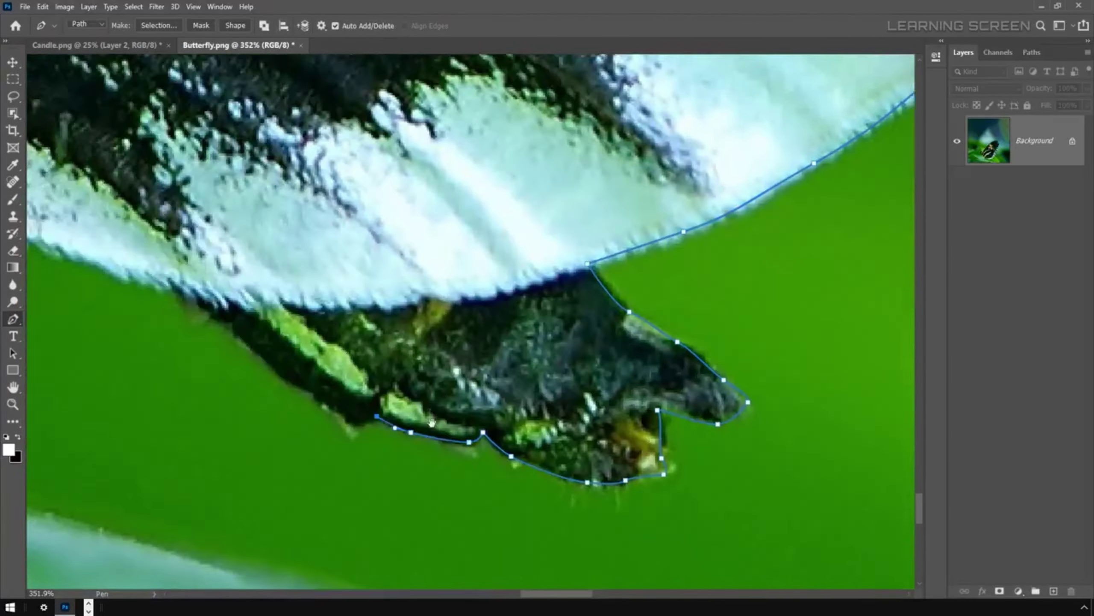
left_click_drag(302, 302, 261, 248)
scroll(286, 379, "up", 3)
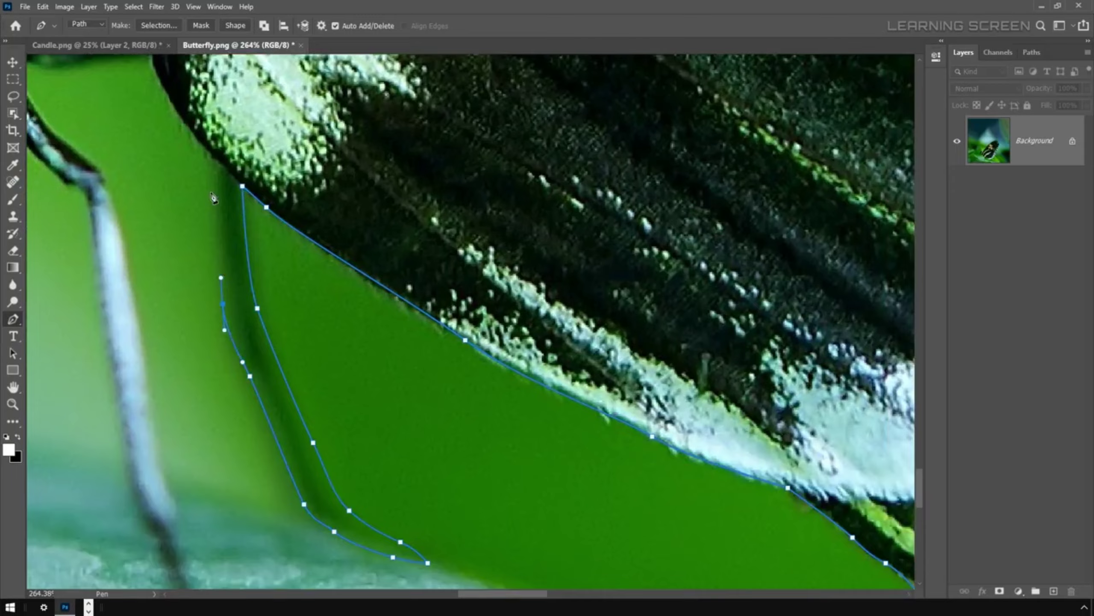
left_click(340, 262)
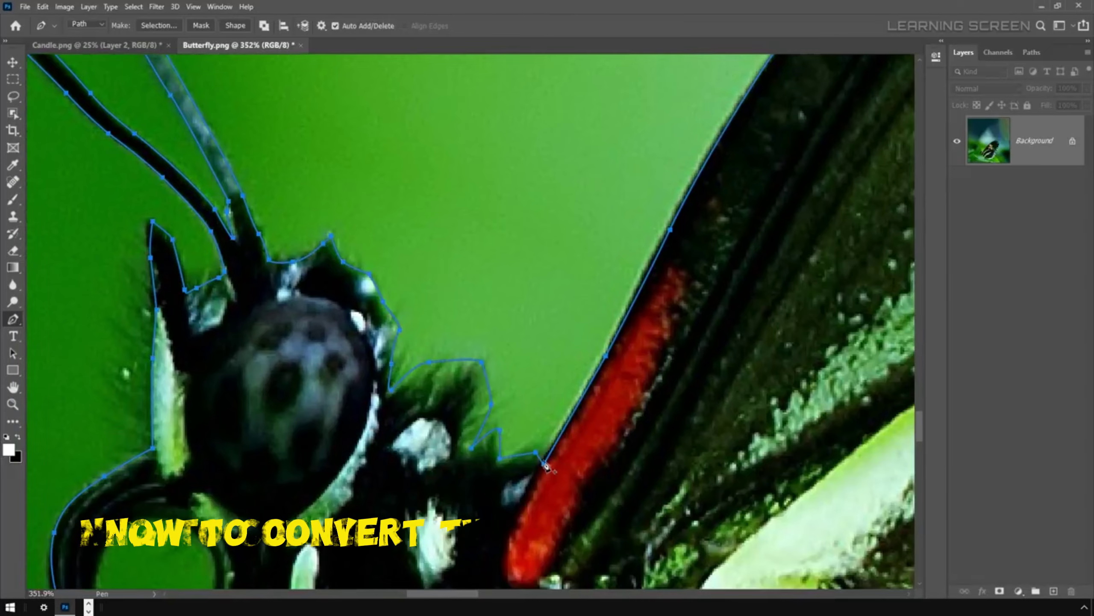
scroll(545, 470, "down", 5)
scroll(432, 319, "down", 4)
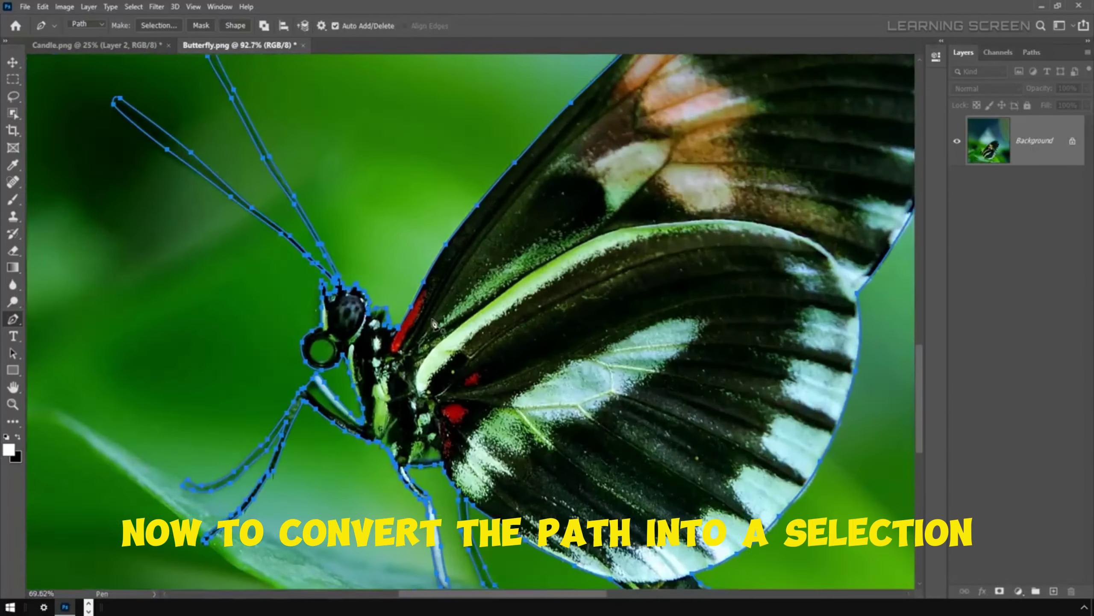
Step: Turn the traced path into a selection and copy the butterfly to Layer 1 with Ctrl+J
right_click(519, 242)
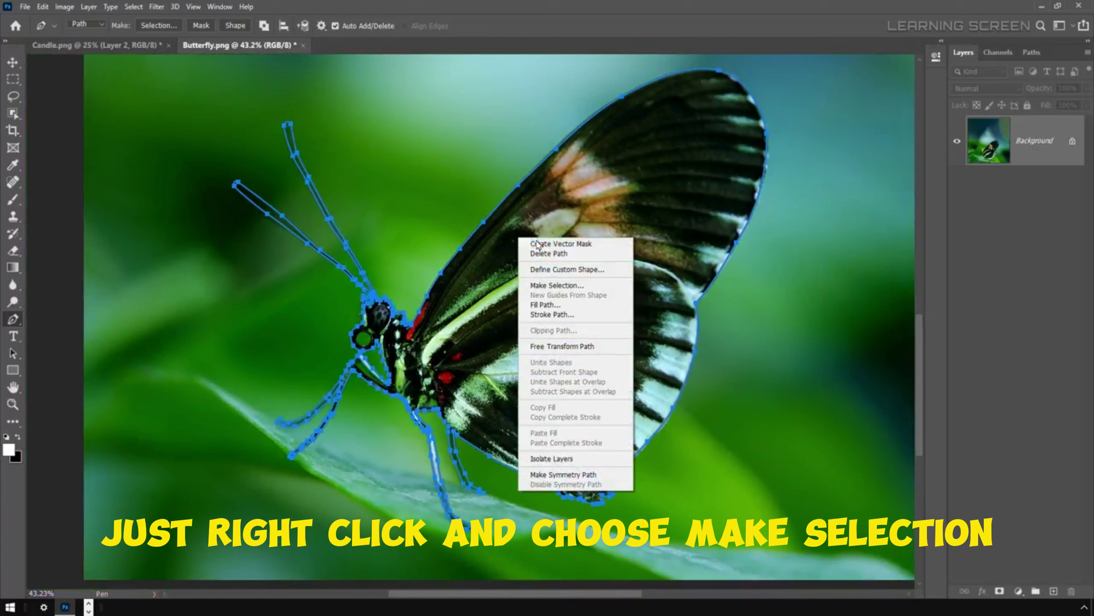
left_click(567, 286)
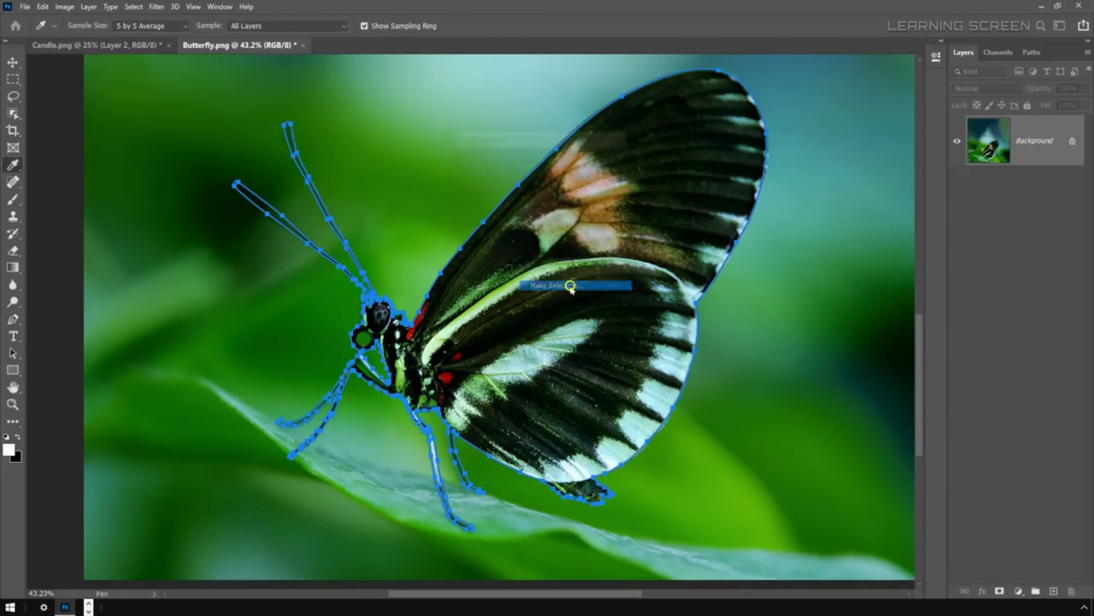
left_click(607, 162)
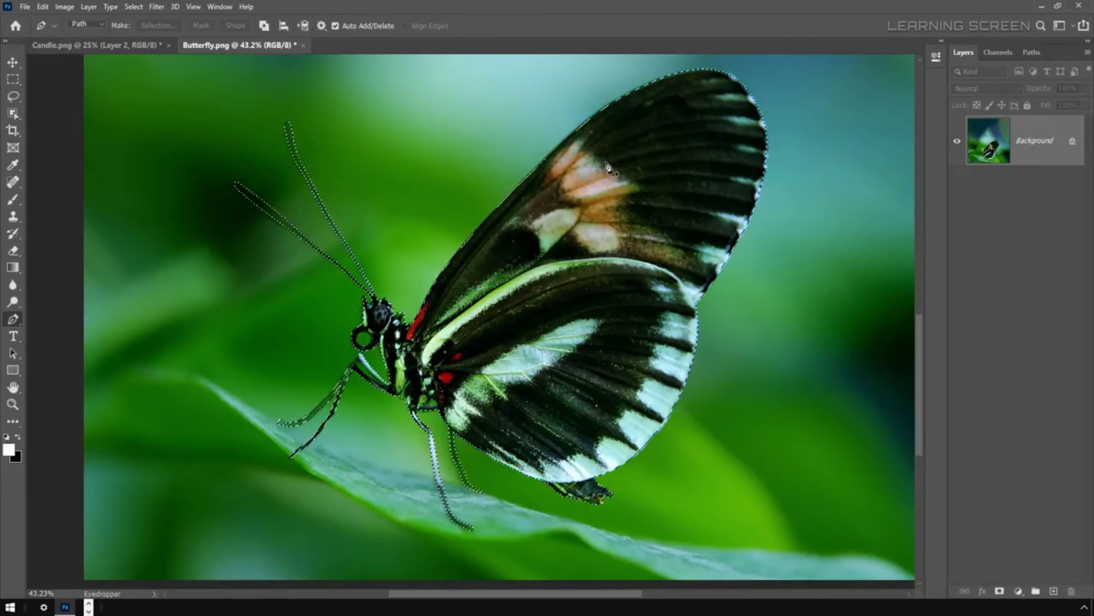
key("ctrl+j")
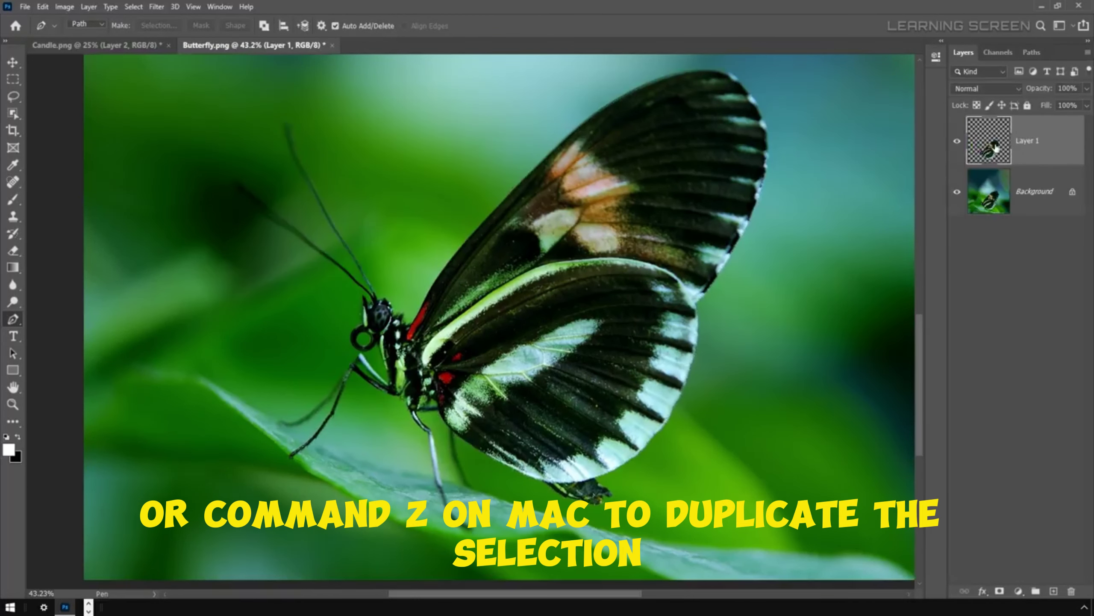
scroll(591, 283, "down", 3)
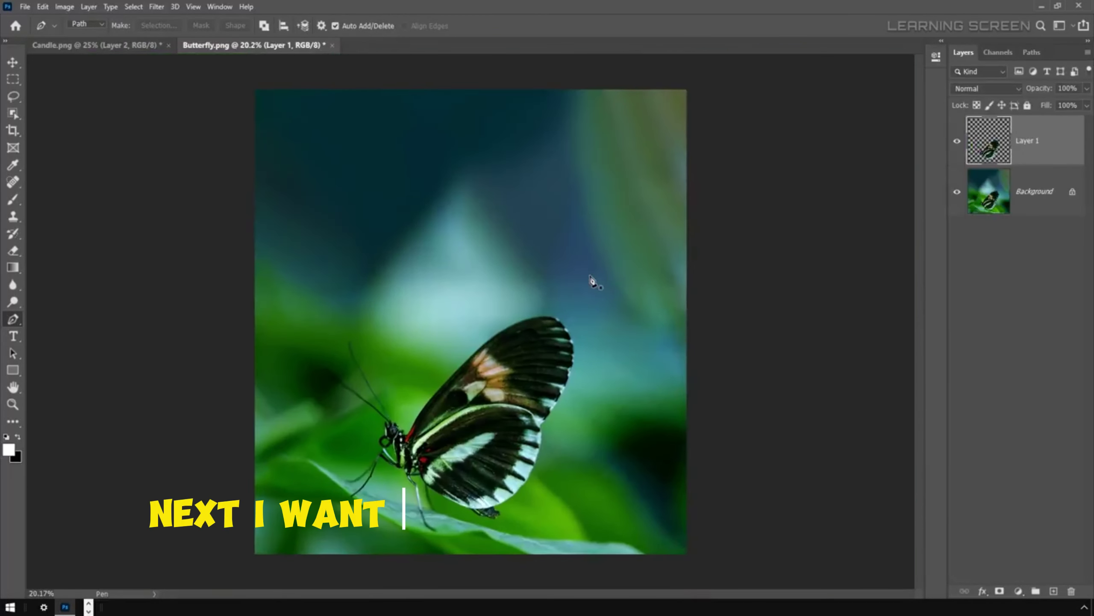
Step: Add a Brightness/Contrast layer above the Background with Brightness -150 and Contrast 97
left_click(13, 63)
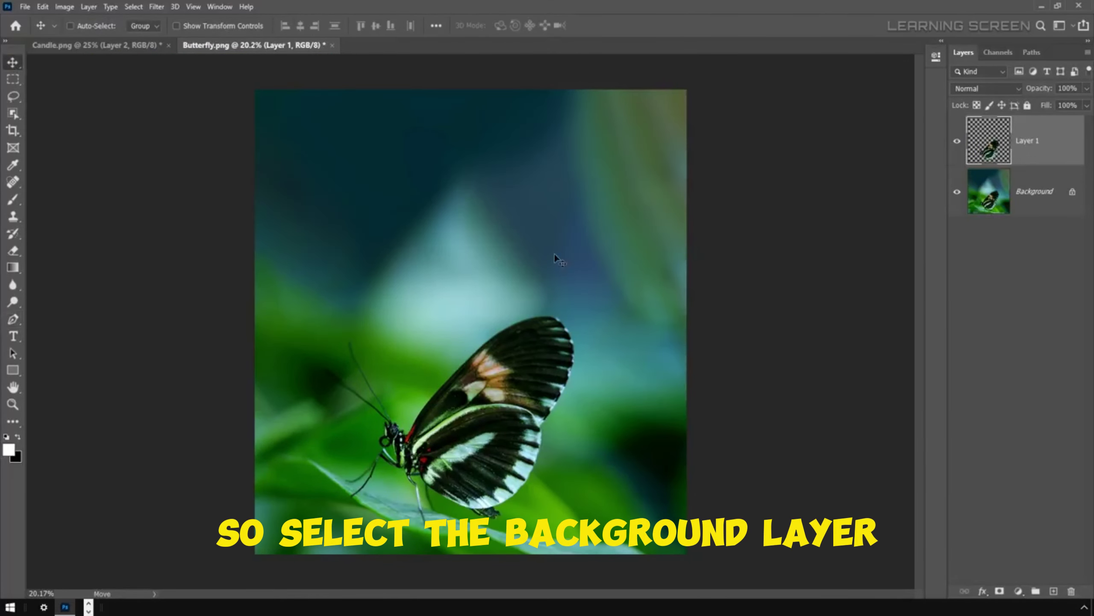
left_click(1072, 191)
left_click(993, 190)
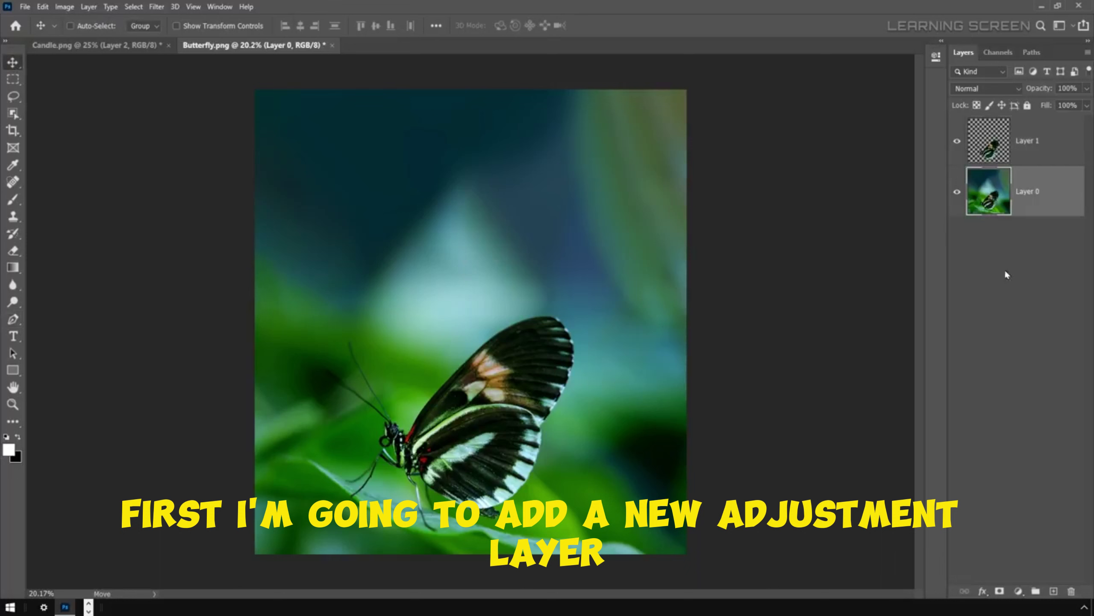
left_click(1019, 591)
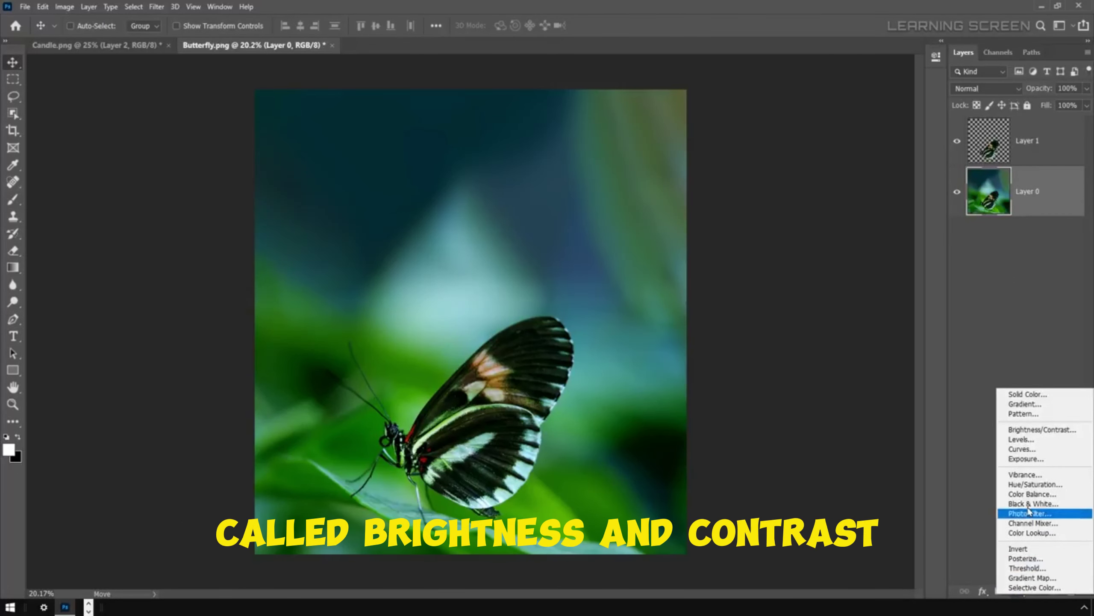
left_click(1027, 429)
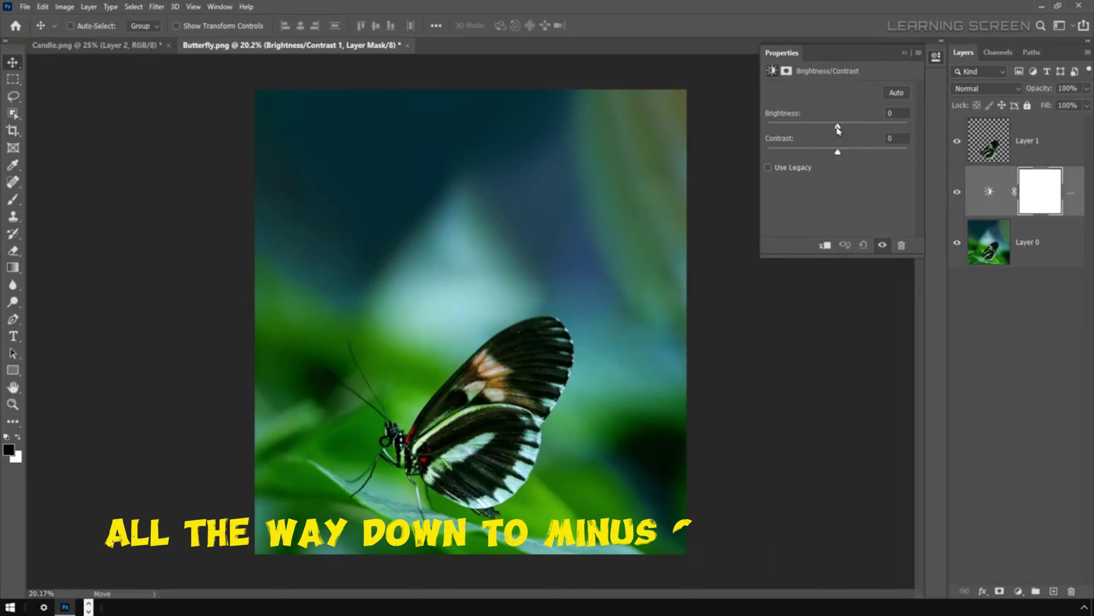
left_click_drag(837, 126, 742, 131)
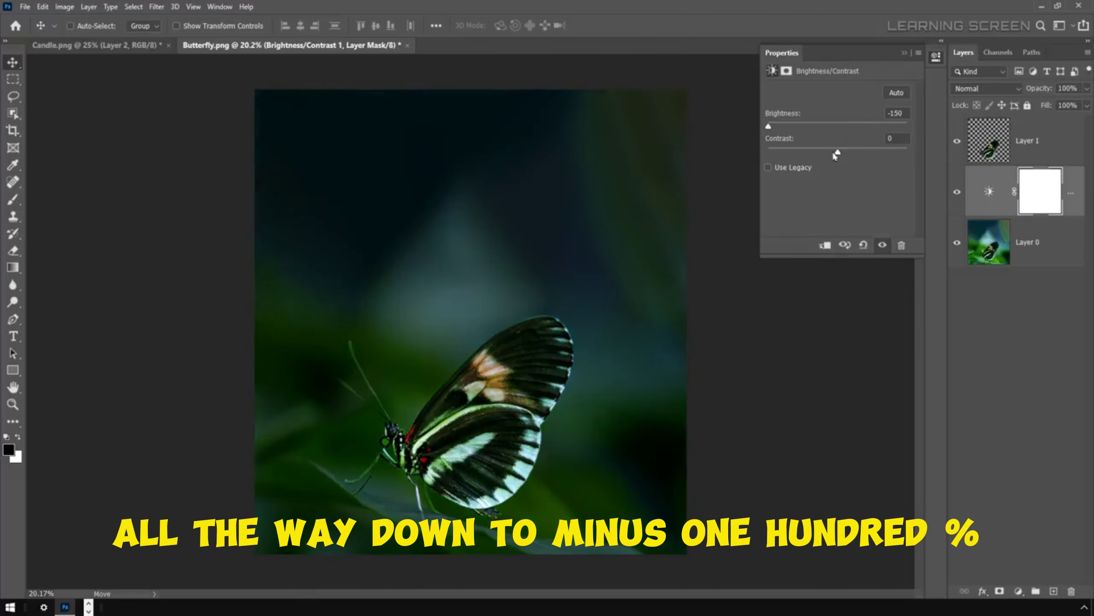
left_click_drag(837, 152, 905, 151)
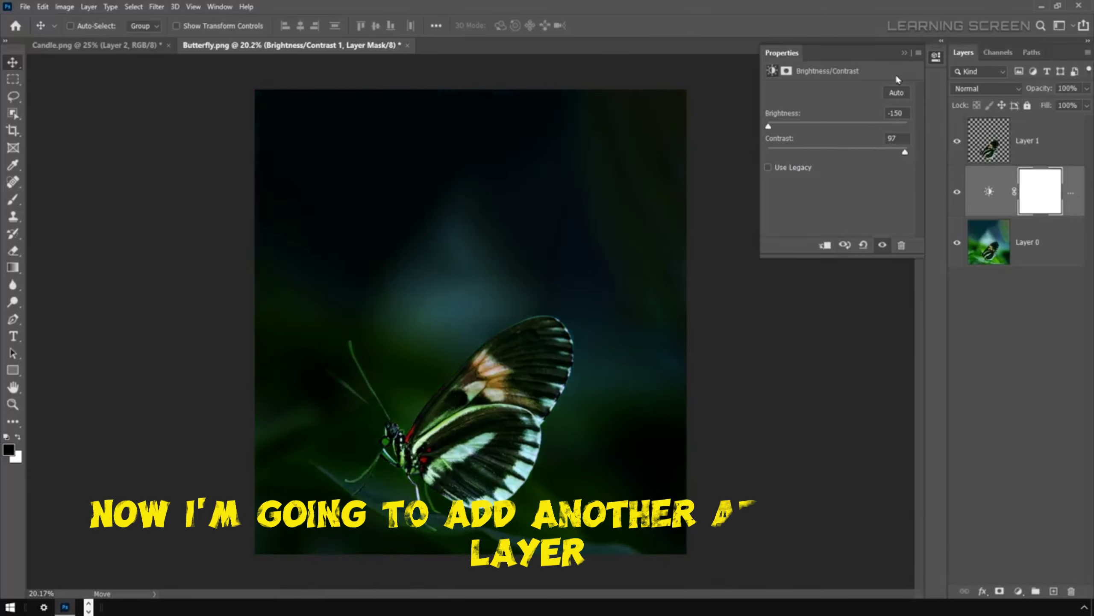
left_click(904, 52)
left_click(956, 192)
left_click(955, 193)
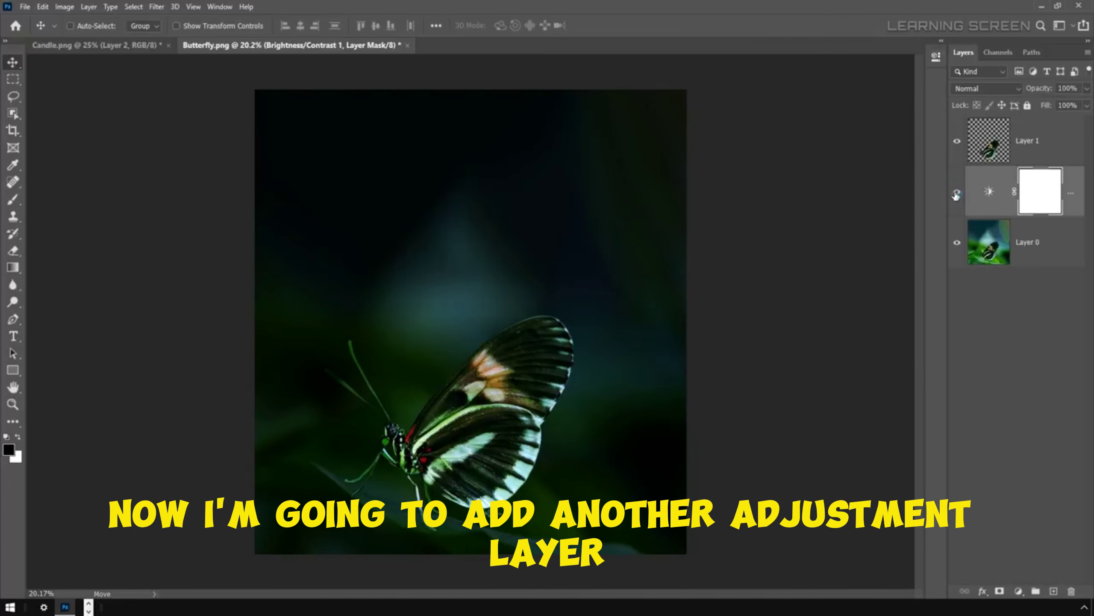
Step: Add a Hue/Saturation layer above Layer 1 with Saturation -100
left_click(993, 151)
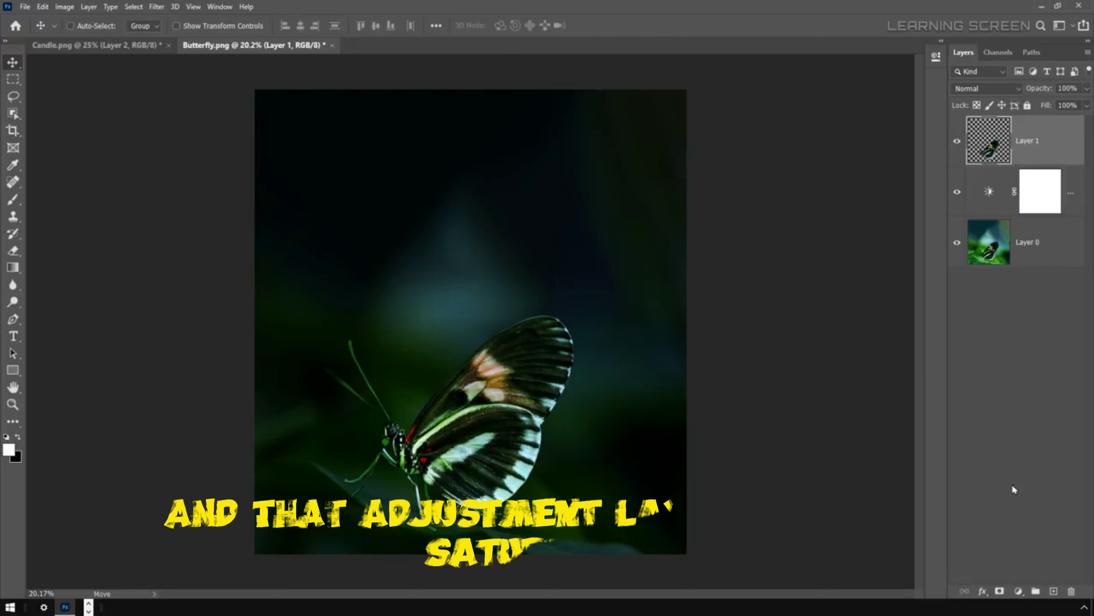
left_click(1019, 591)
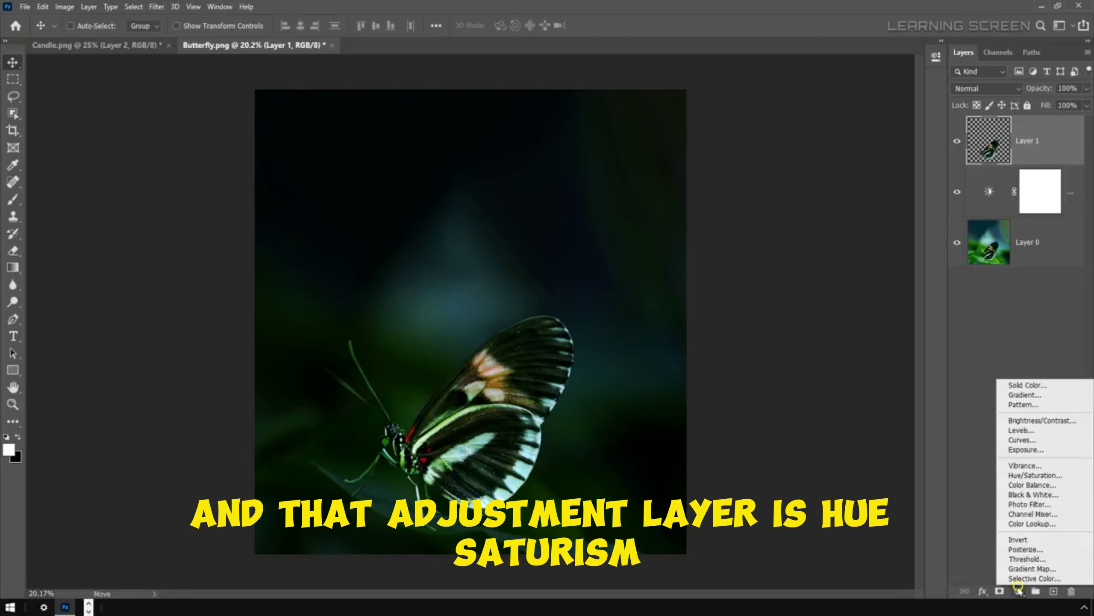
left_click(1015, 474)
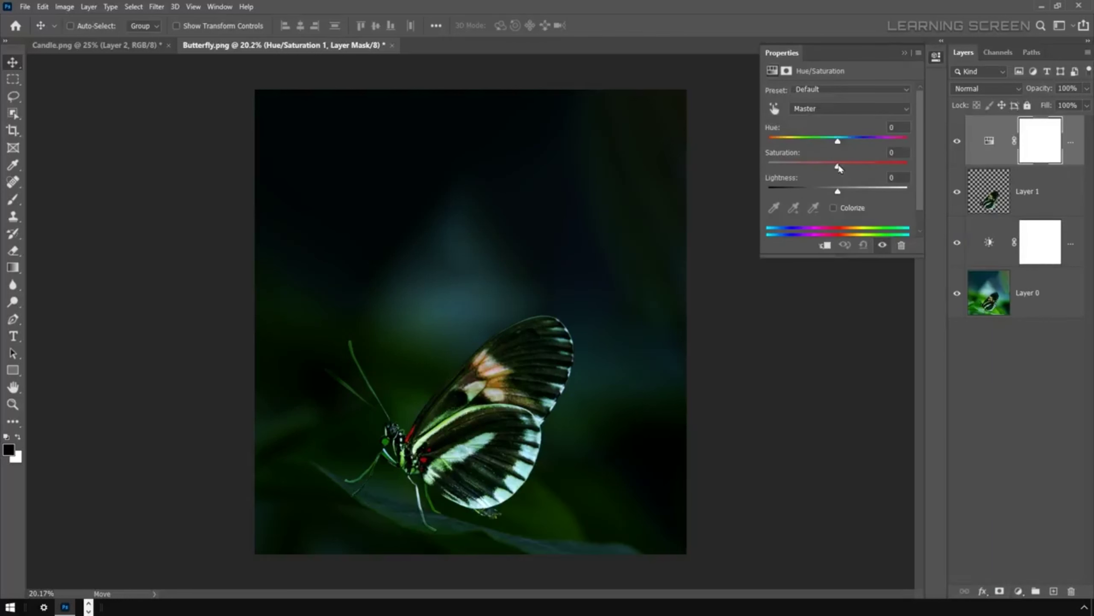
left_click_drag(838, 166, 749, 176)
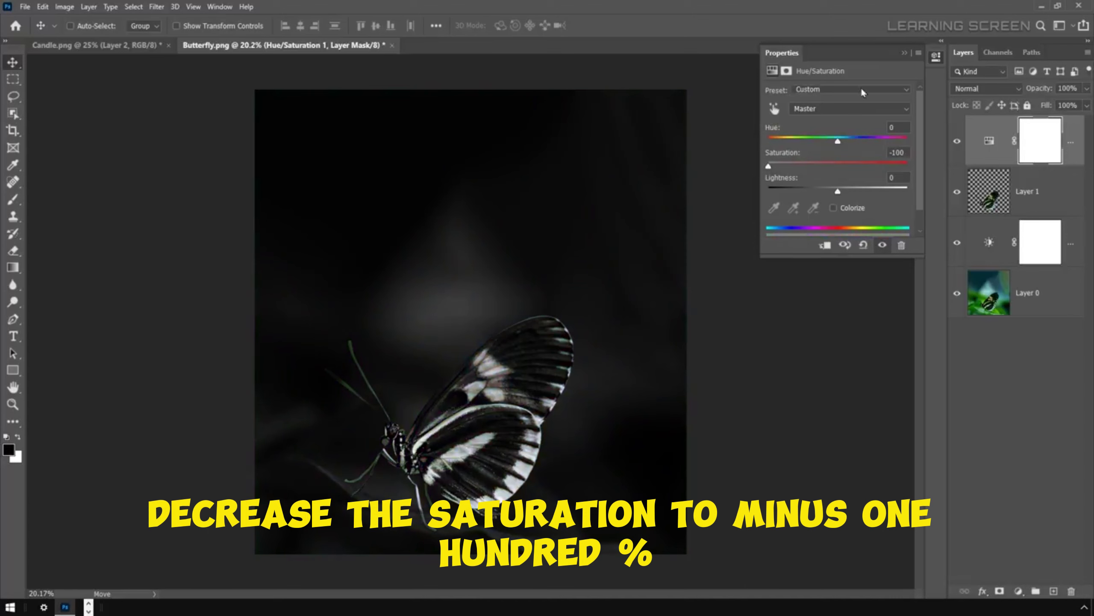
left_click(904, 52)
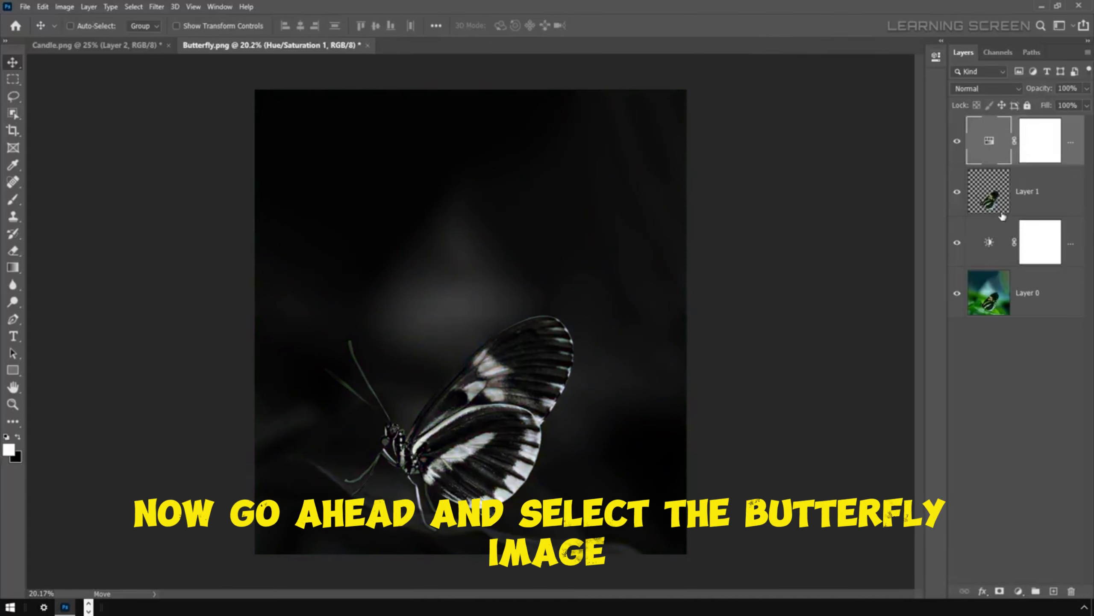
Step: Invert the colours of the butterfly on Layer 1
left_click(993, 203)
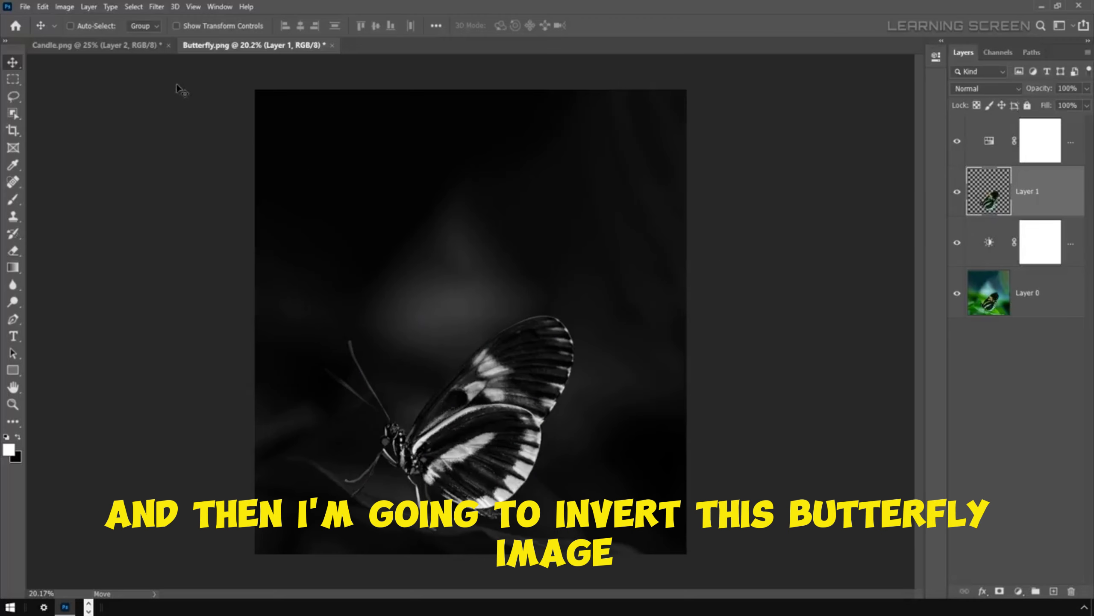
left_click(64, 7)
left_click(68, 36)
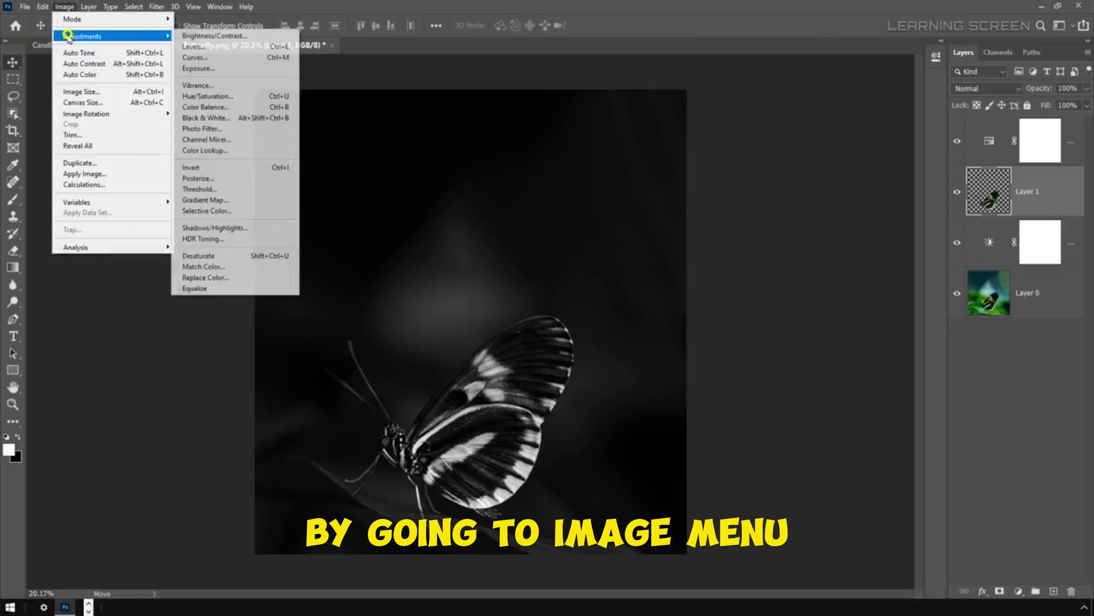
left_click(215, 168)
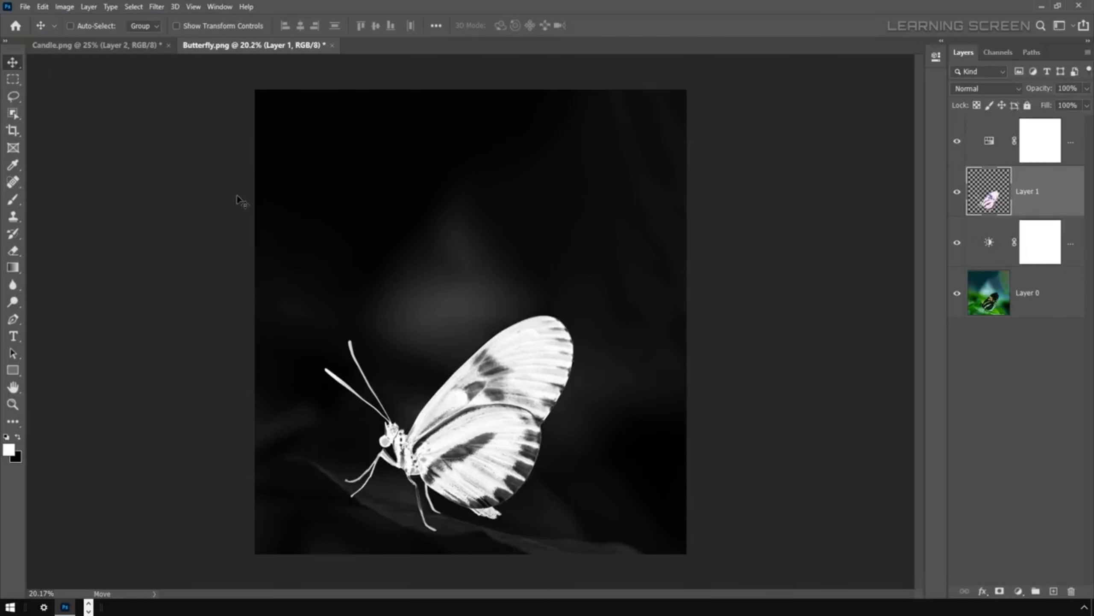
Step: Duplicate Layer 1, then apply Find Edges and Invert to the copy for a light outline
right_click(1056, 193)
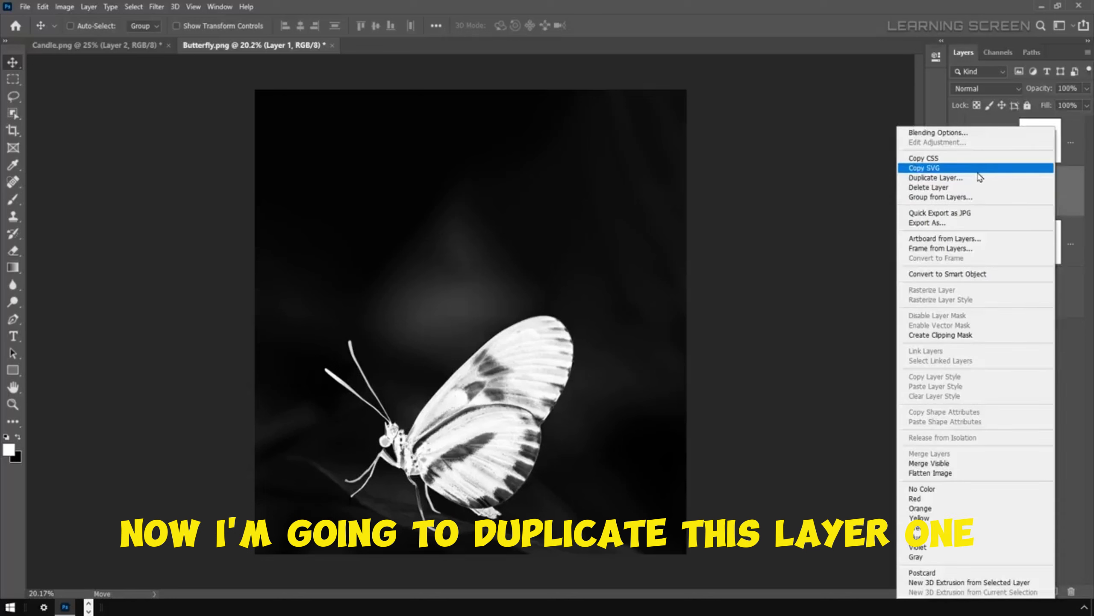
left_click(1042, 177)
left_click(1064, 170)
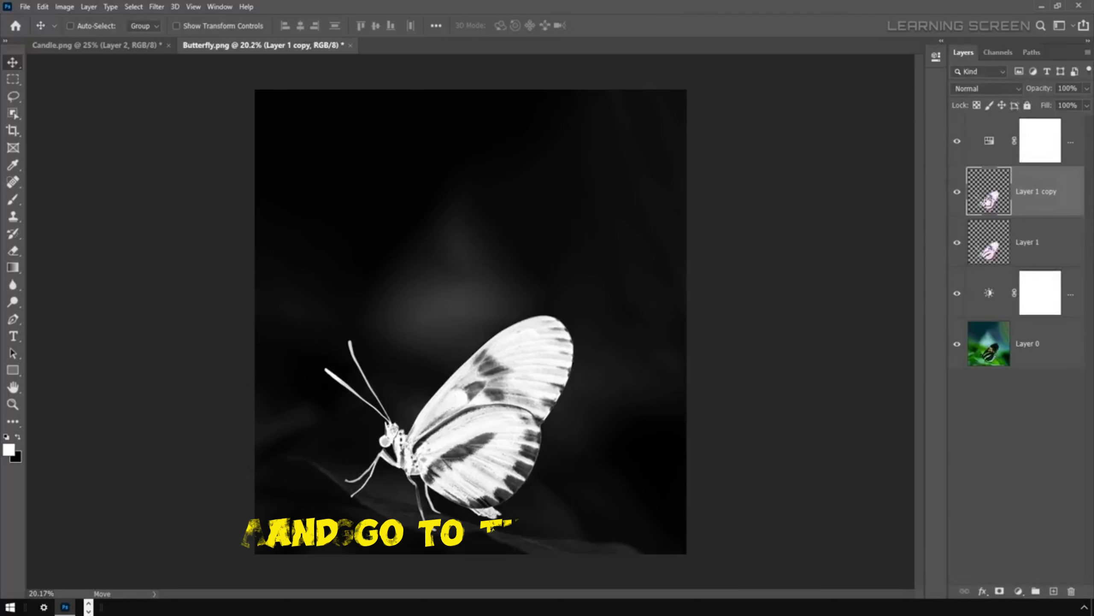
left_click(156, 7)
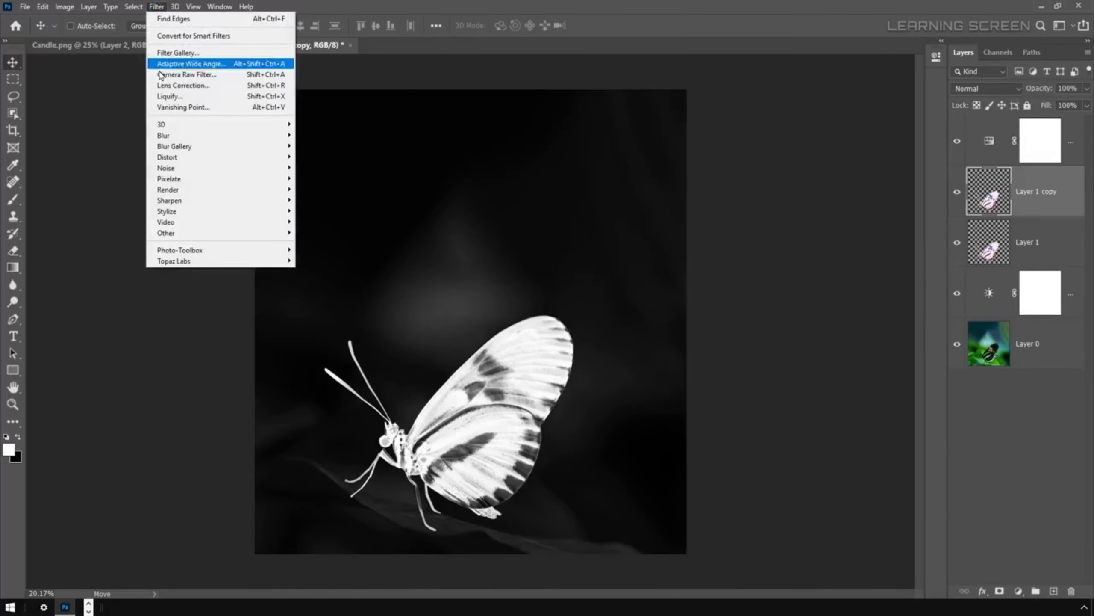
mouse_move(166, 211)
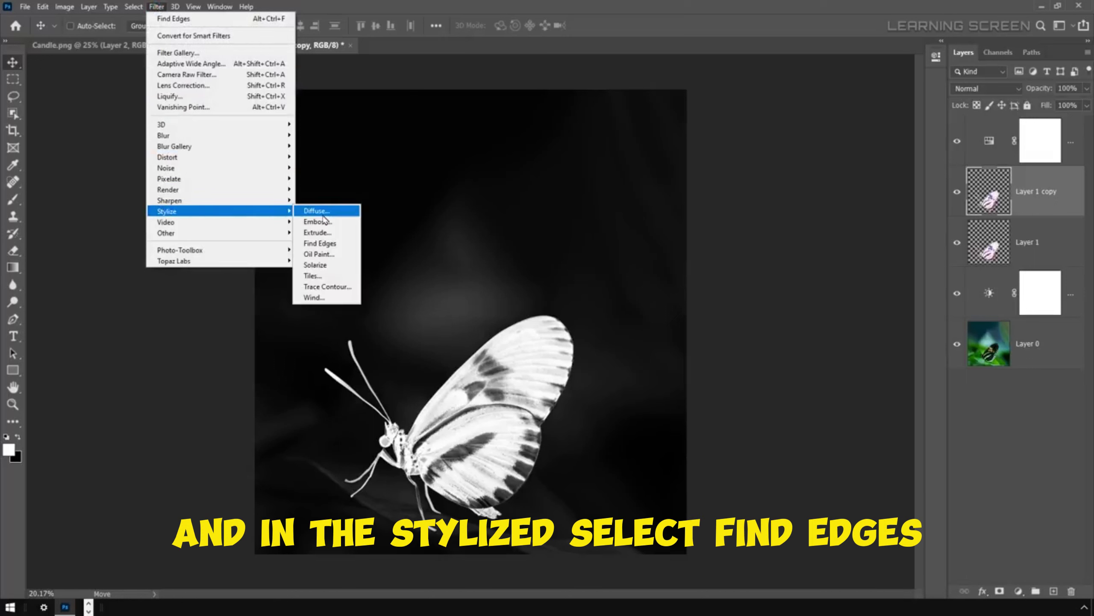
left_click(320, 244)
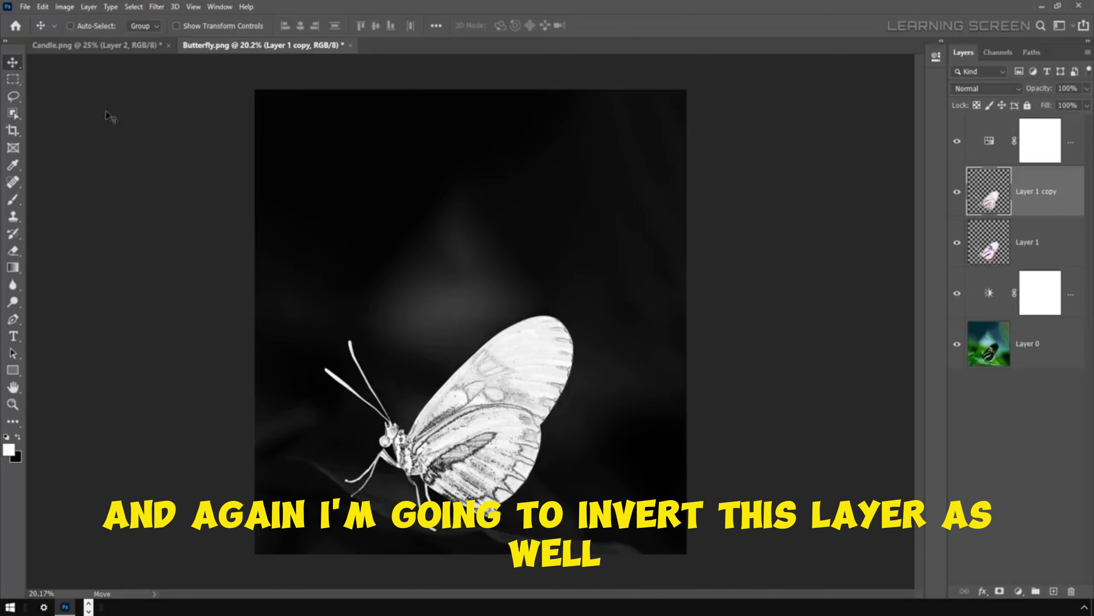
left_click(61, 7)
mouse_move(72, 36)
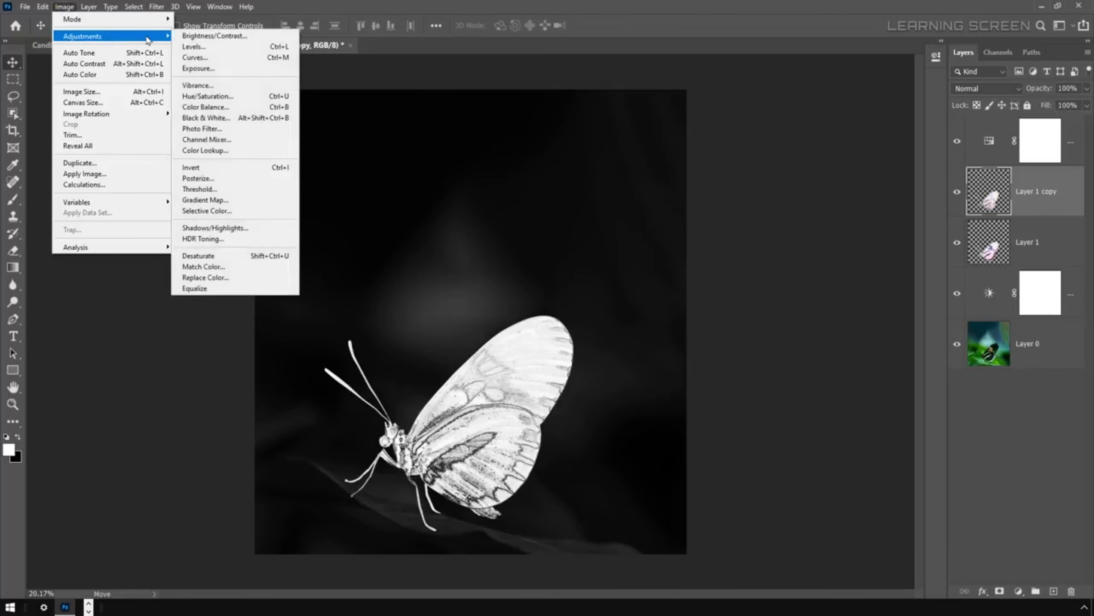
left_click(214, 169)
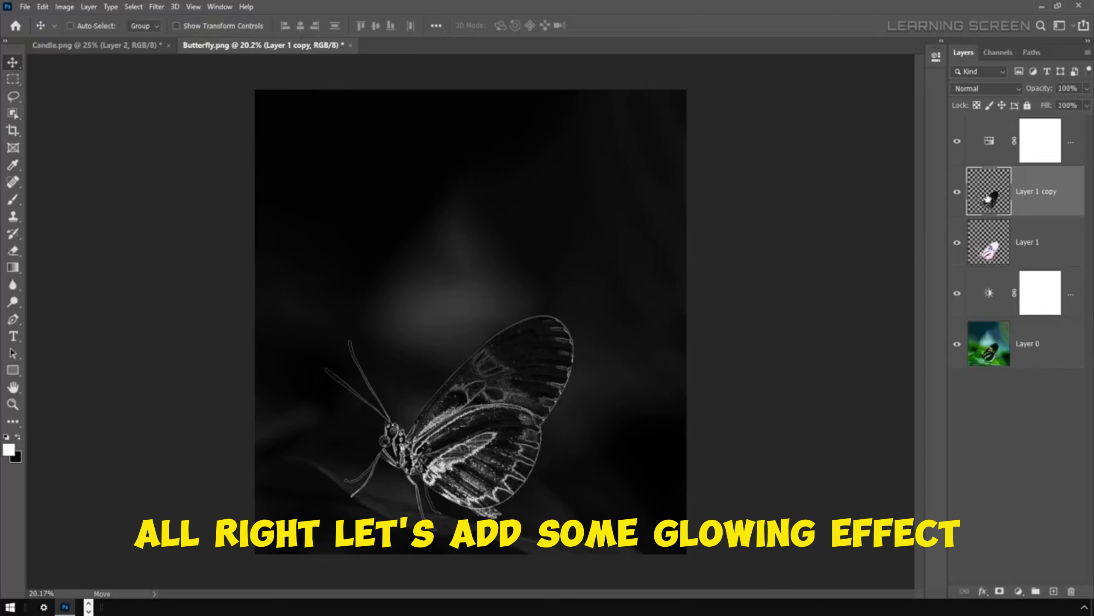
Step: Give Layer 1 copy an Inner Glow (Screen, 65% opacity, 81 px) and zoom out to the whole canvas
scroll(602, 348, "up", 3)
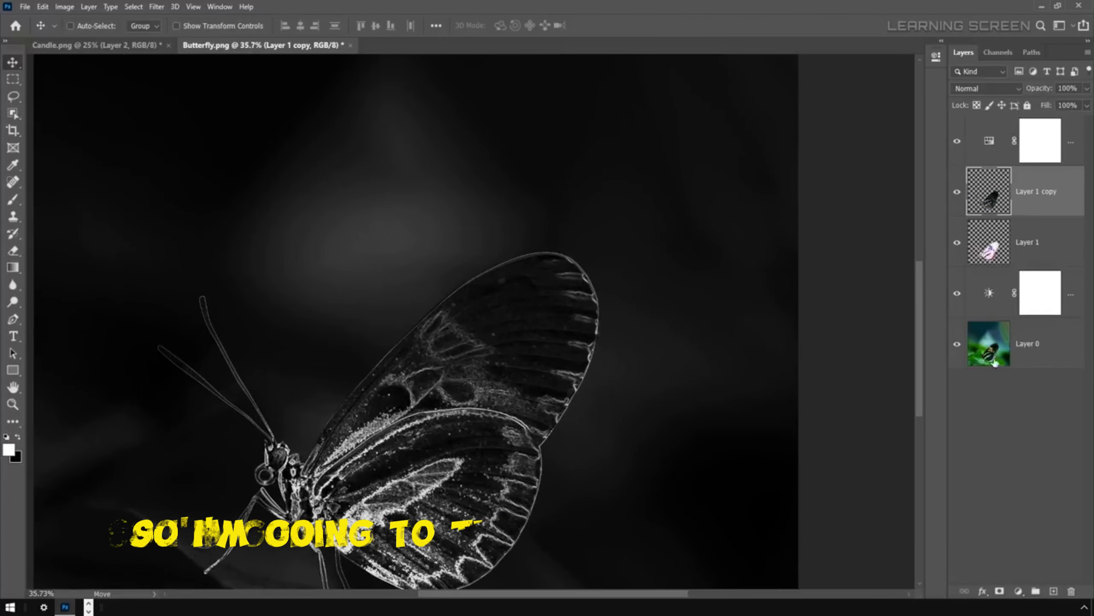
left_click(982, 593)
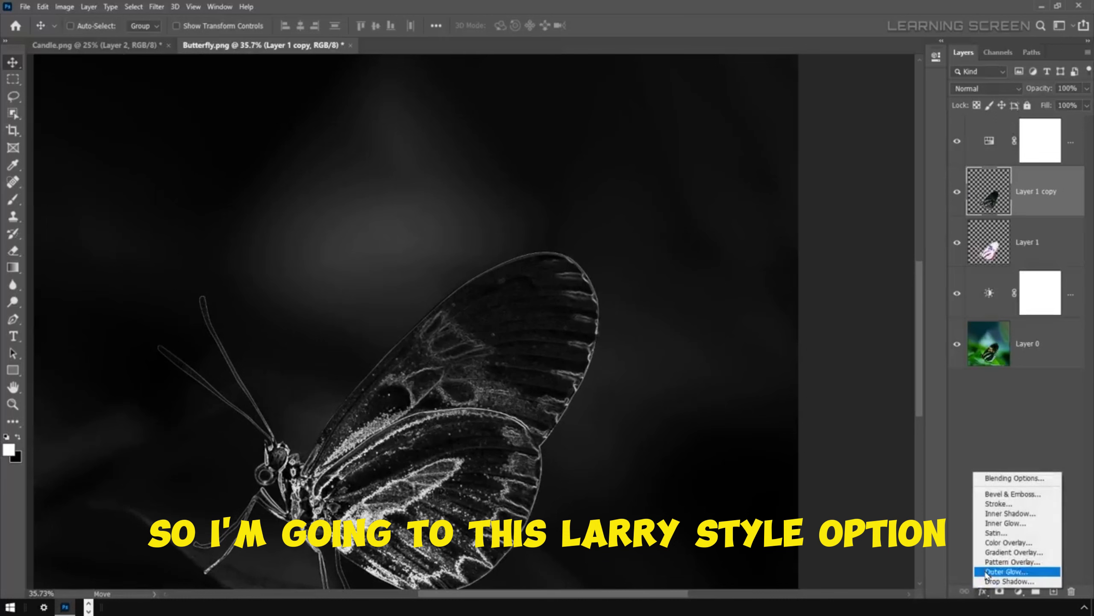
left_click(1008, 523)
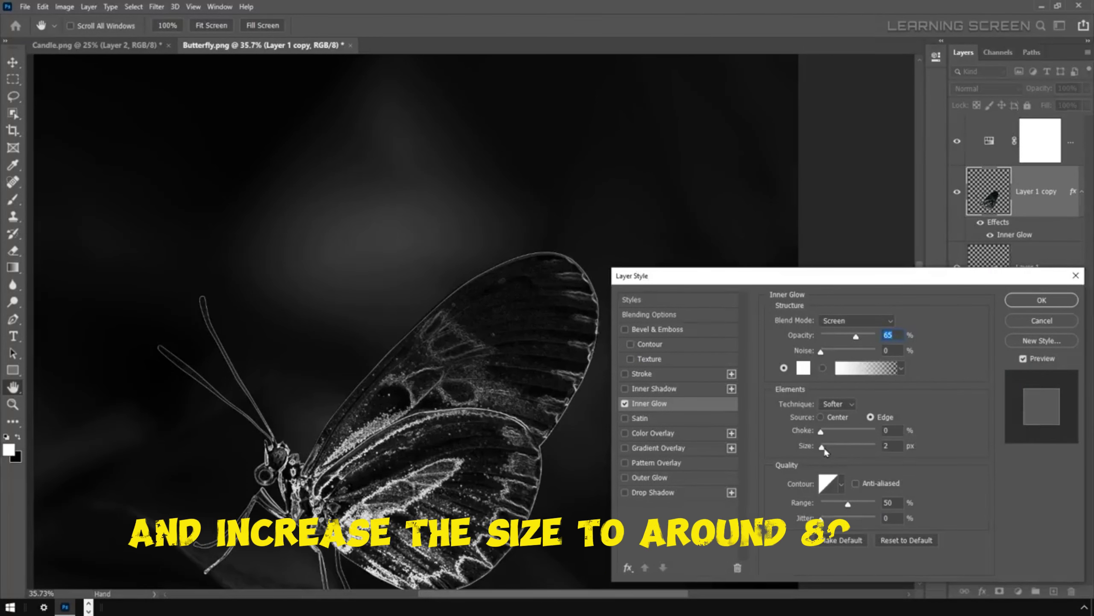
left_click_drag(823, 447, 841, 450)
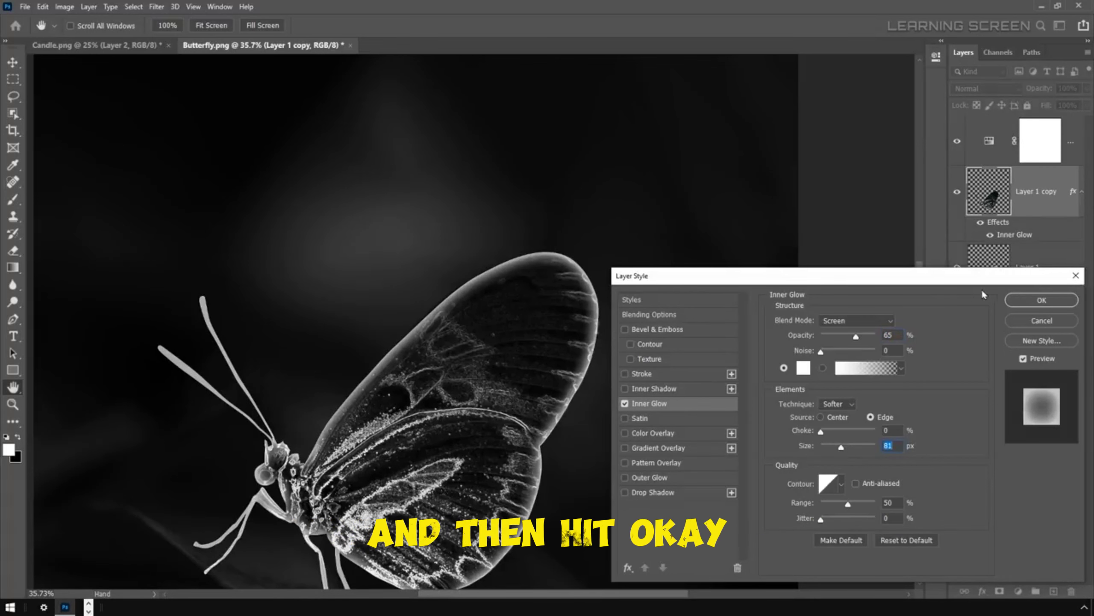
left_click(1041, 300)
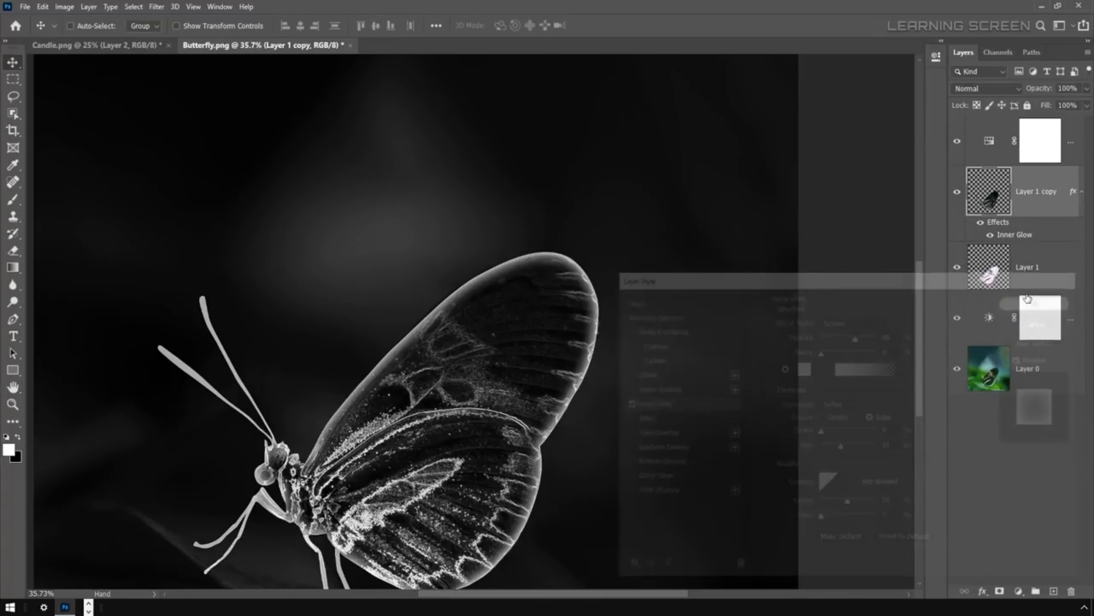
key("v")
key("ctrl+minus")
key("ctrl+minus")
key("ctrl+minus")
Step: Add a new Hue/Saturation layer above the top one, with Colorize on, Saturation 95 and Hue 210
scroll(432, 373, "up", 1)
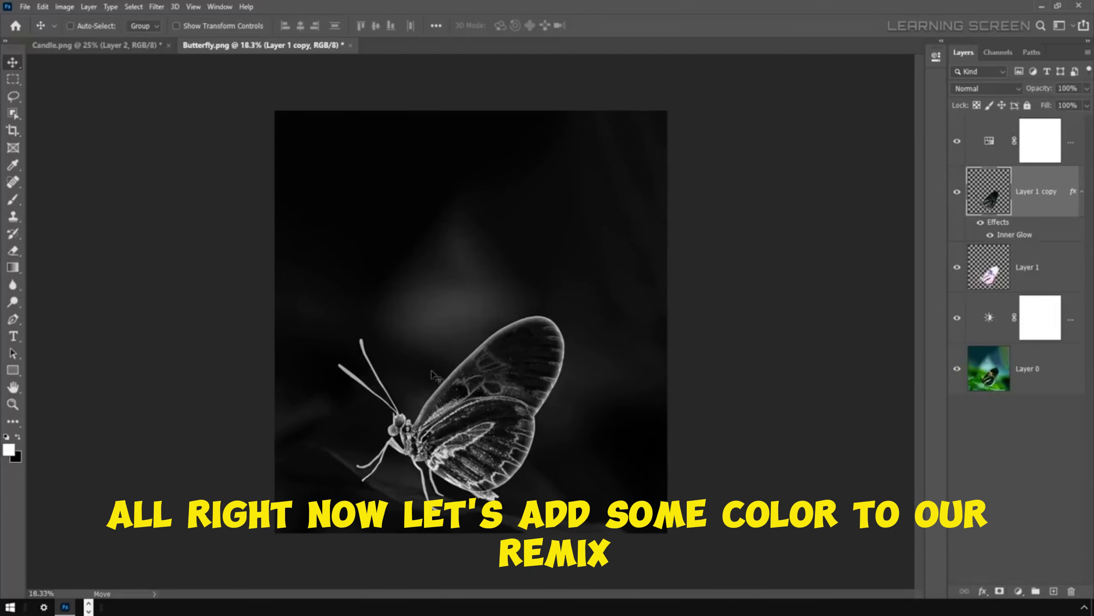
left_click(1039, 145)
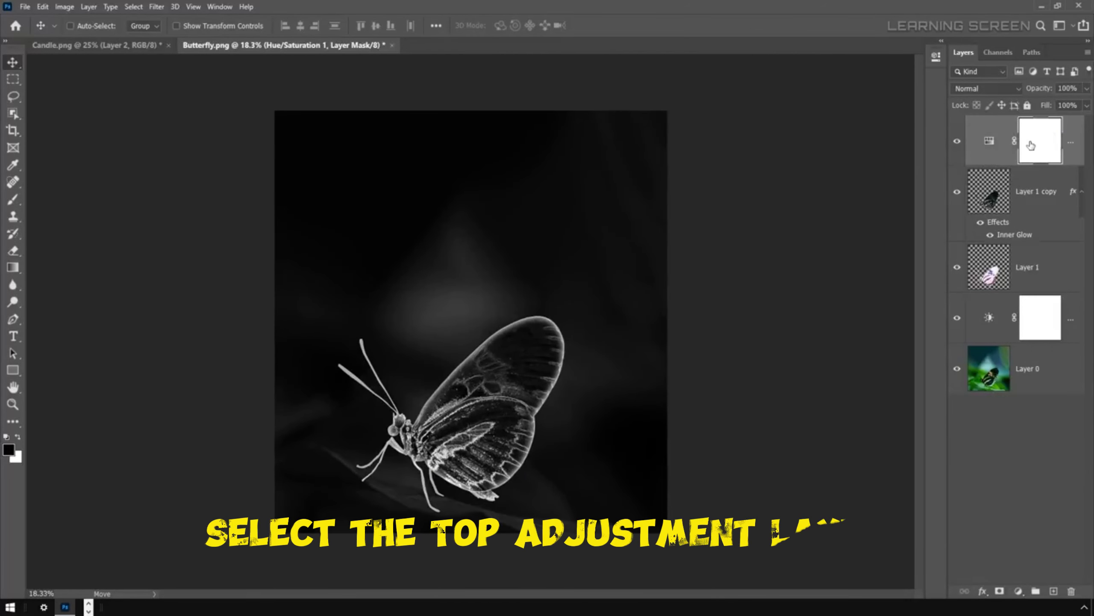
left_click(1018, 590)
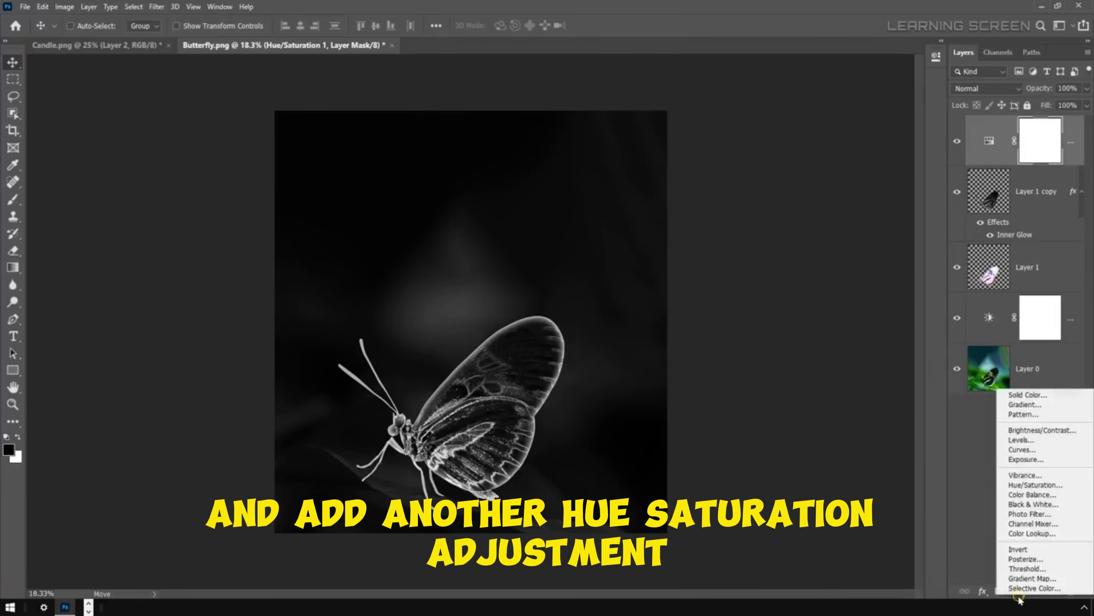
left_click(1025, 485)
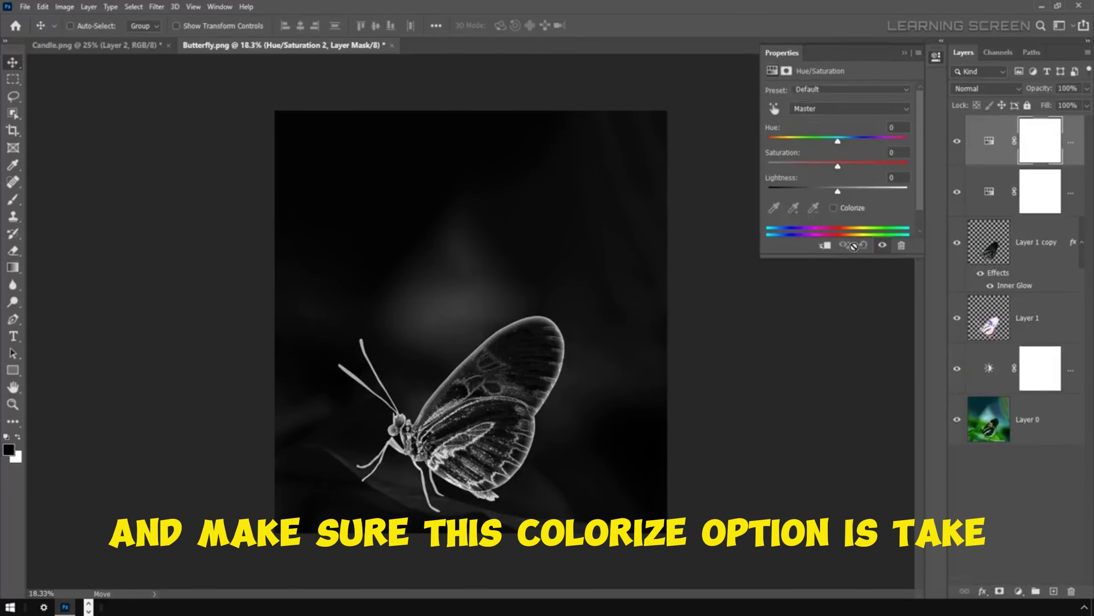
left_click(847, 212)
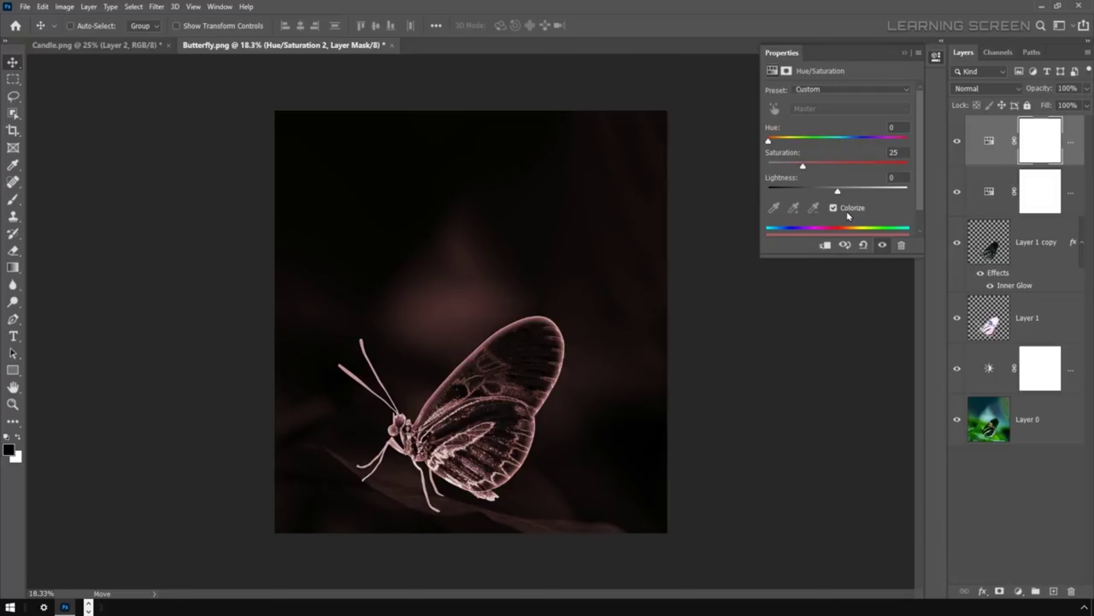
left_click_drag(807, 169, 901, 174)
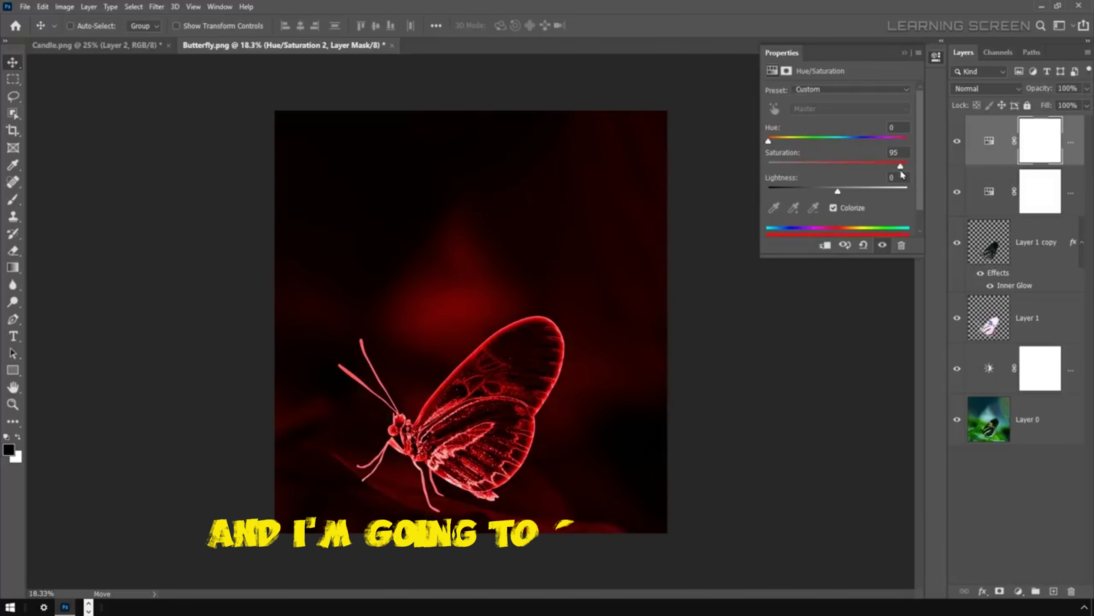
left_click_drag(770, 143, 849, 139)
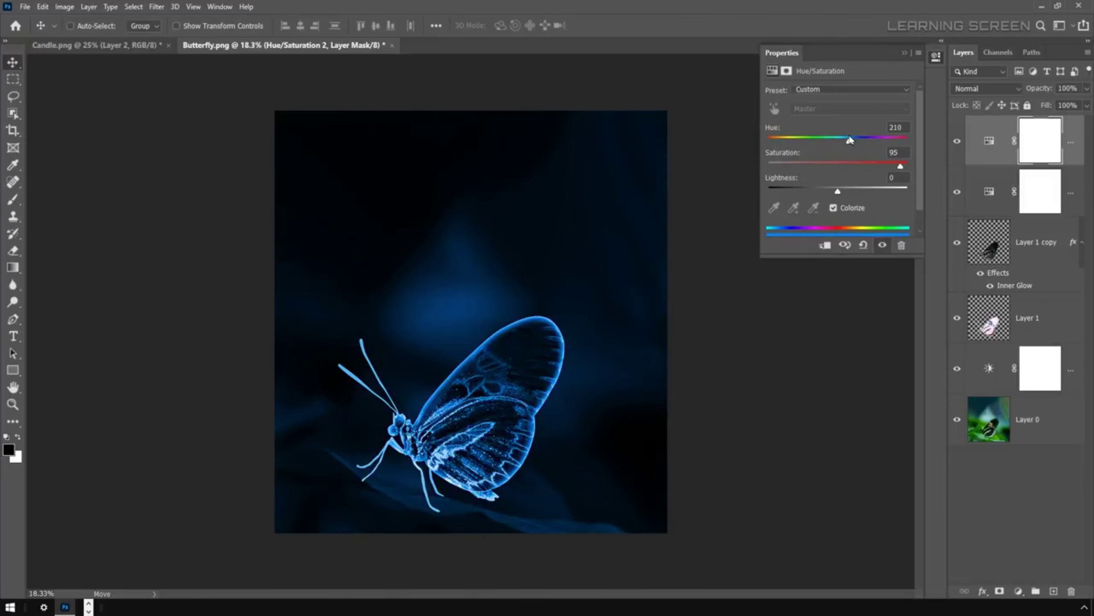
left_click(903, 54)
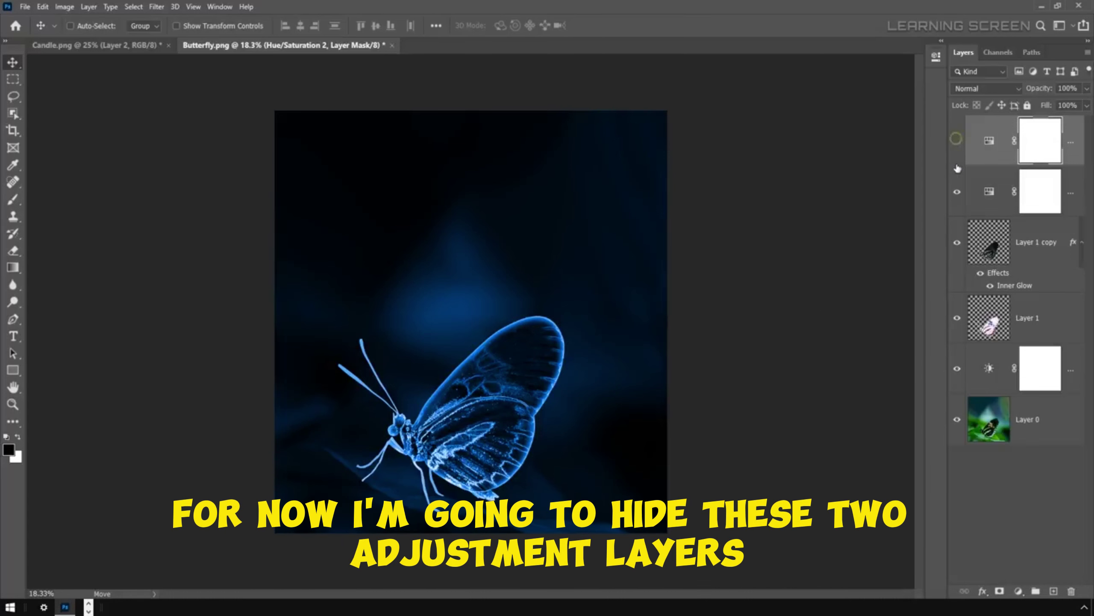
Step: Hide both Hue/Saturation layers and select Layer 1 copy
left_click_drag(957, 168, 957, 190)
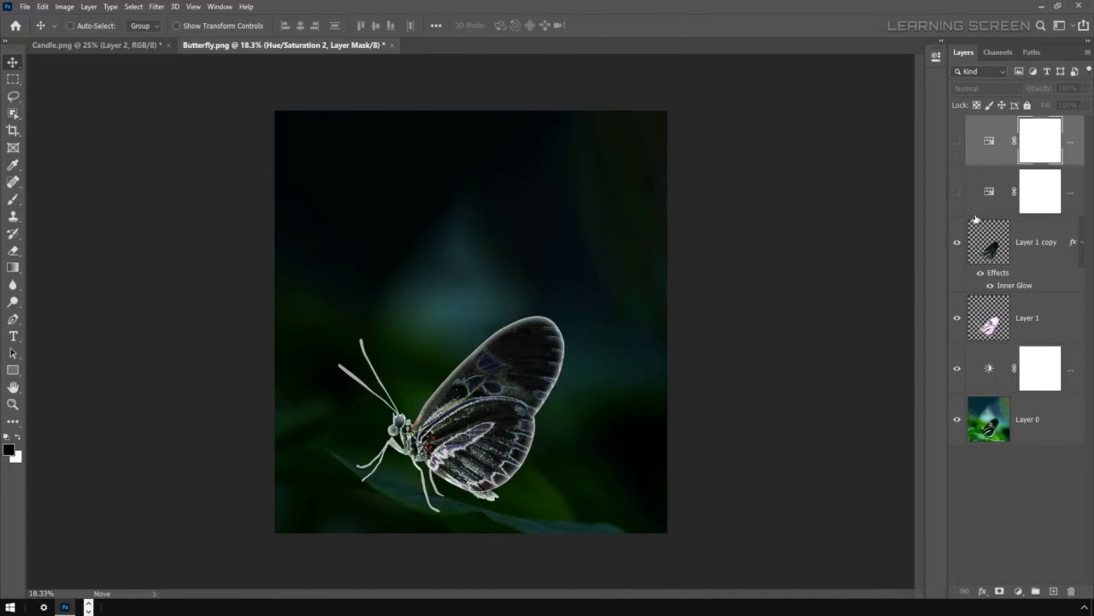
left_click(1030, 250)
Step: Make white the foreground colour and add a new layer named Smoke
key("x")
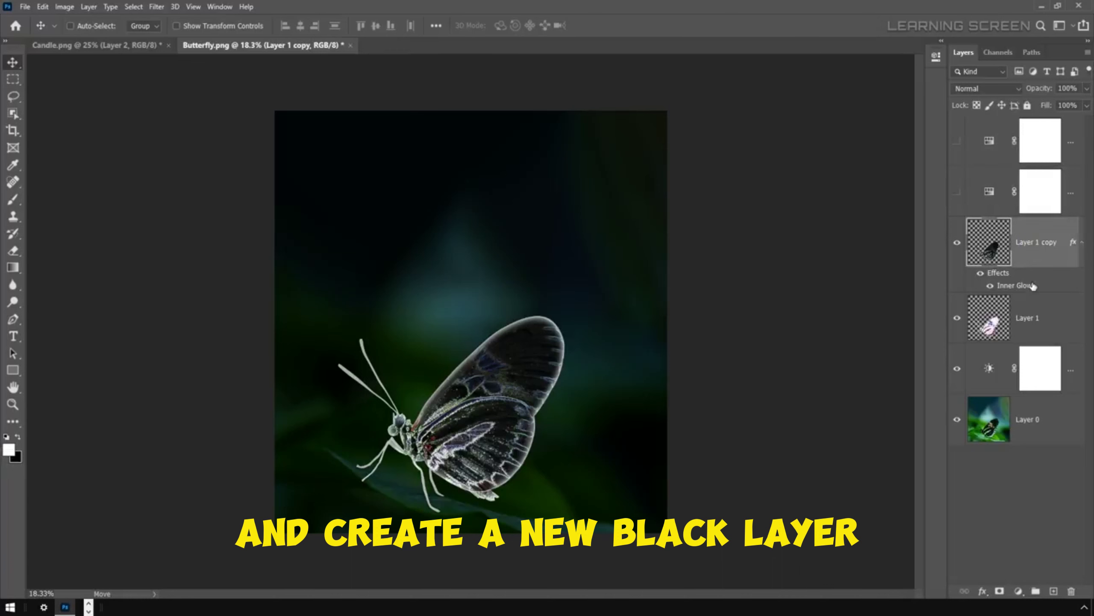
left_click(1054, 591)
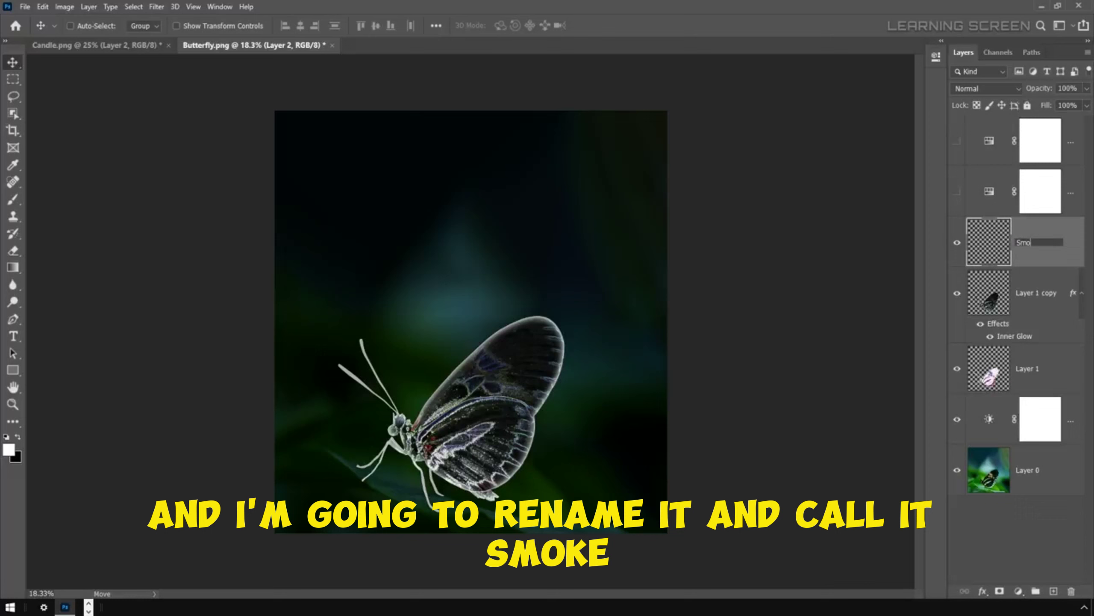
key("Return")
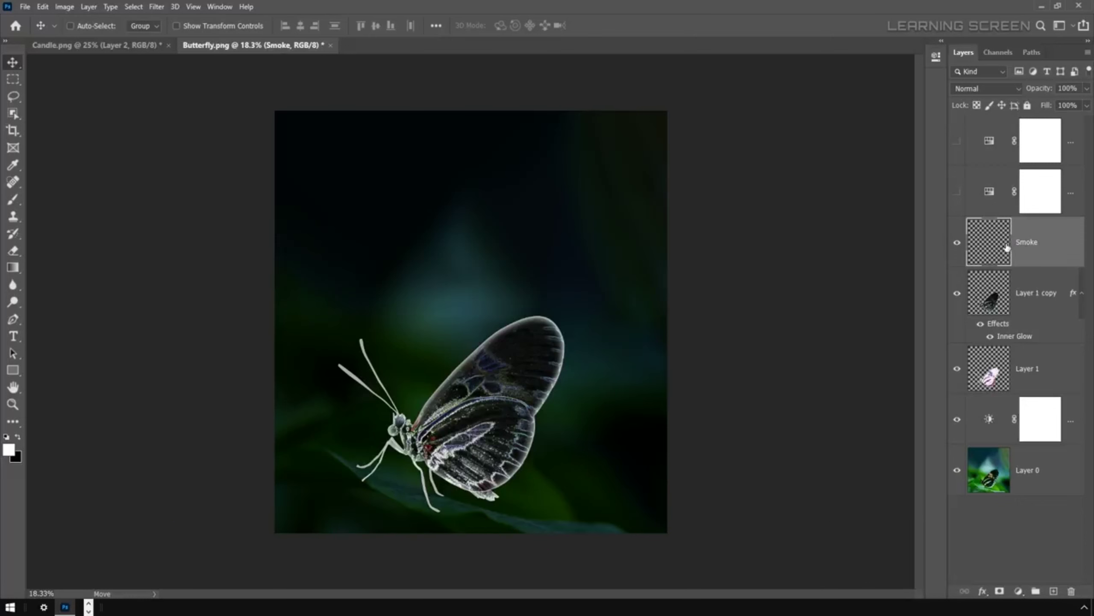
Step: Paint seven wavy white brush strokes rising from the butterfly's body and wings
left_click(19, 202)
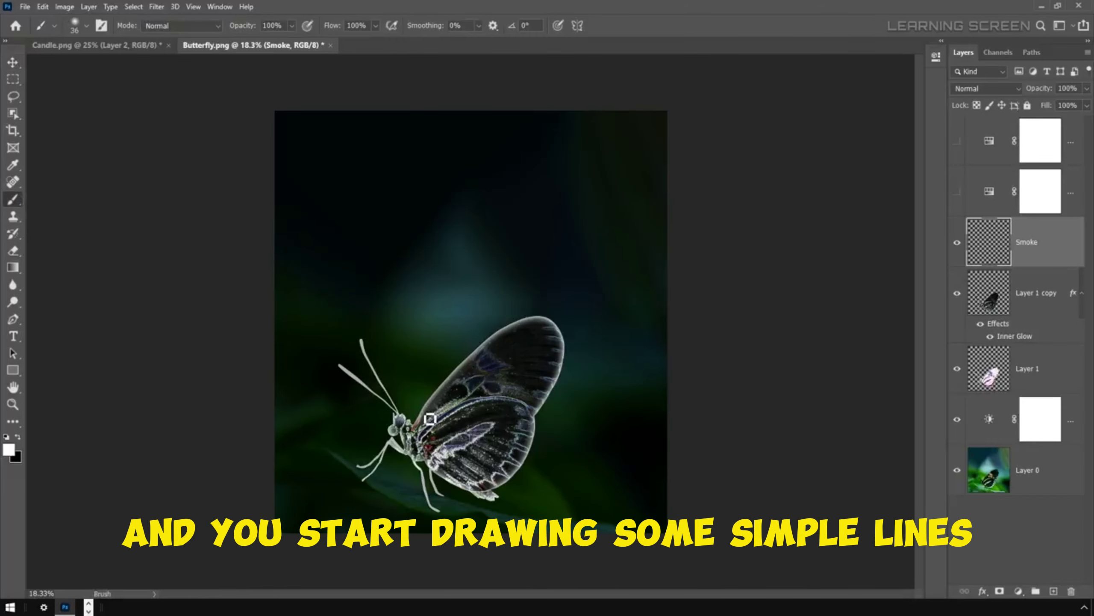
left_click_drag(424, 411, 494, 279)
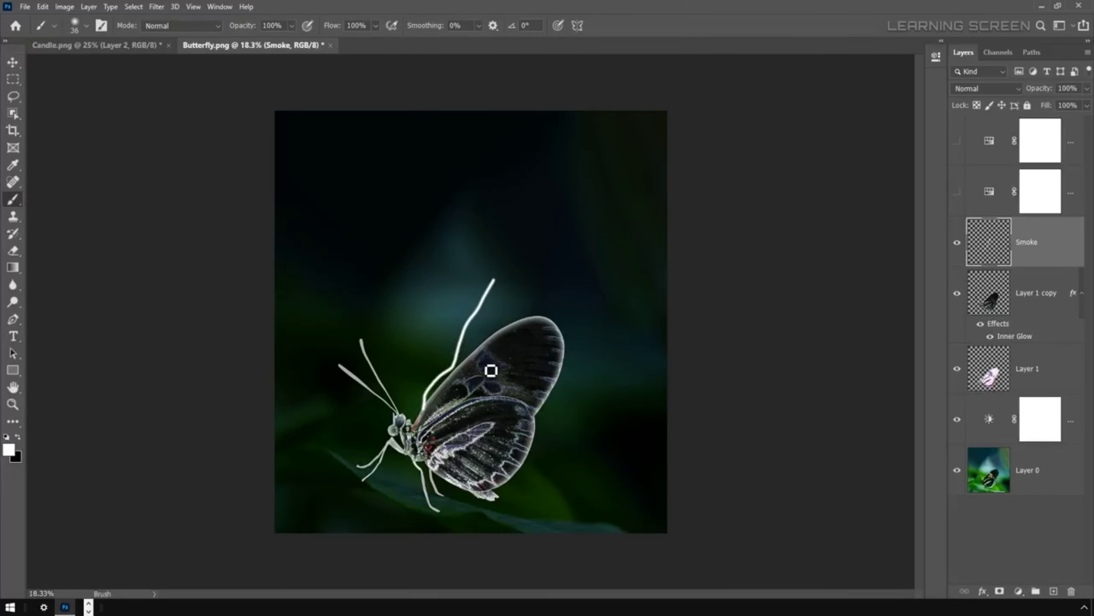
mouse_move(508, 330)
left_mouse_down()
mouse_move(557, 225)
mouse_move(558, 174)
left_mouse_up()
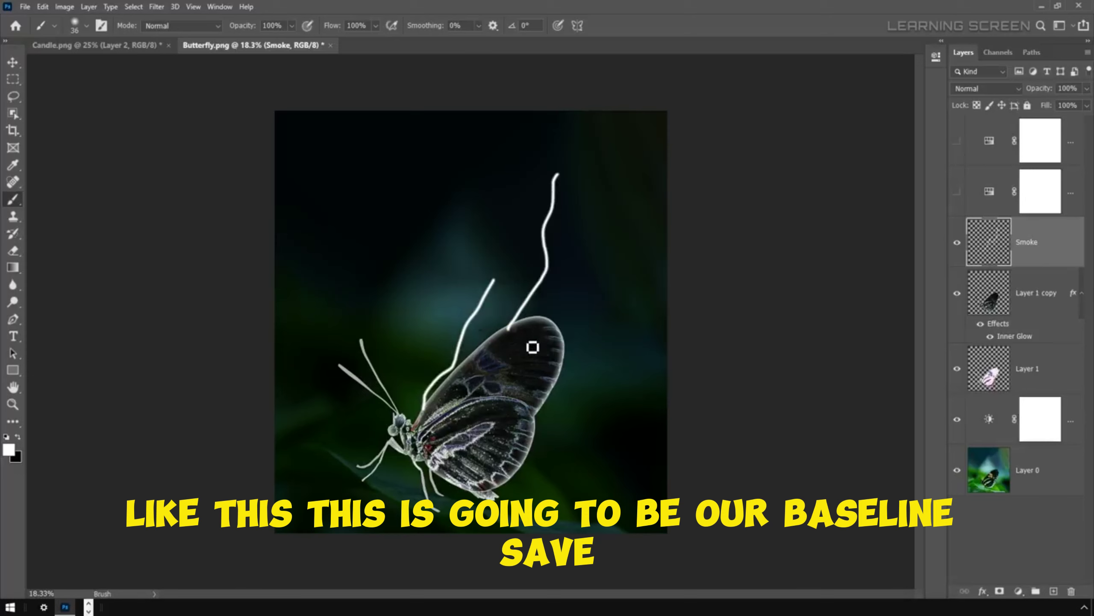
left_click_drag(533, 347, 612, 211)
left_click_drag(479, 487, 595, 377)
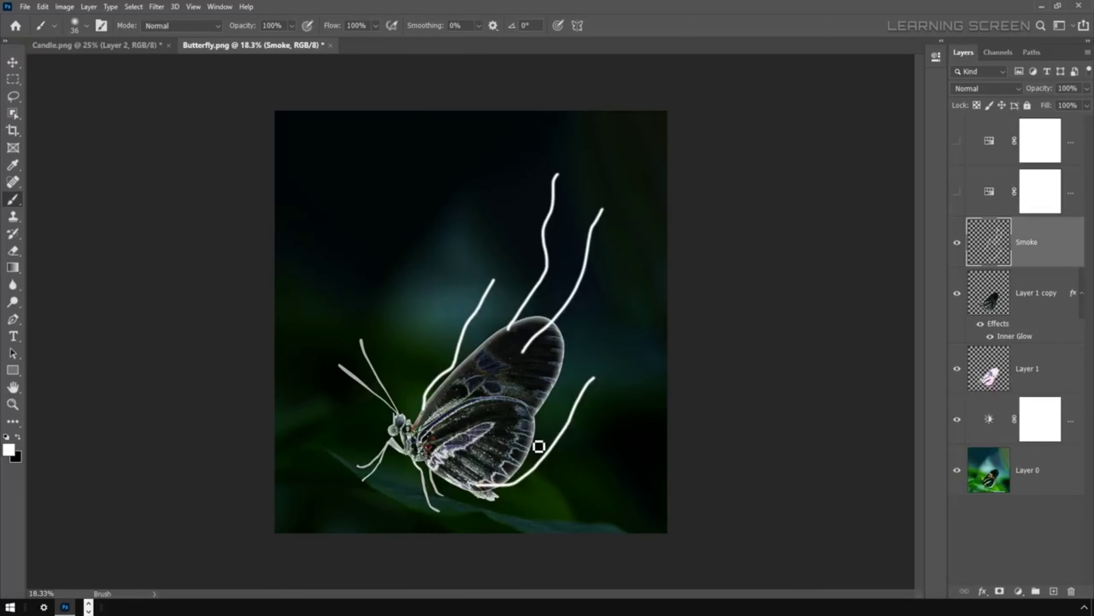
left_click_drag(521, 435, 607, 327)
left_click_drag(486, 344, 516, 278)
mouse_move(551, 348)
left_mouse_down()
mouse_move(576, 340)
mouse_move(624, 255)
left_mouse_up()
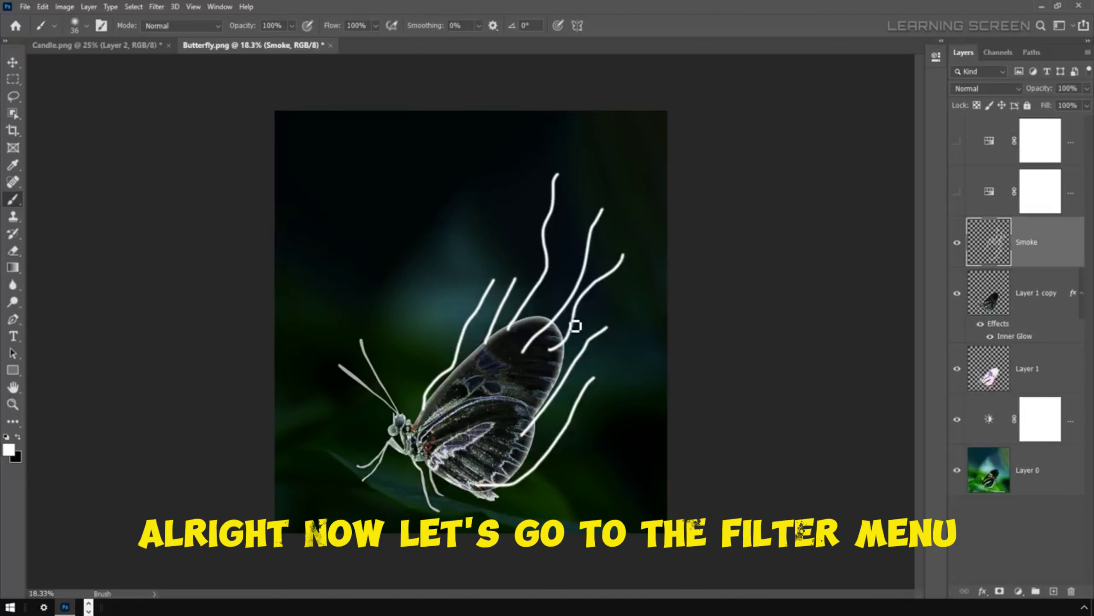
Step: Apply a Path Blur to the Smoke layer and reposition the first blur path's endpoints
left_click(158, 7)
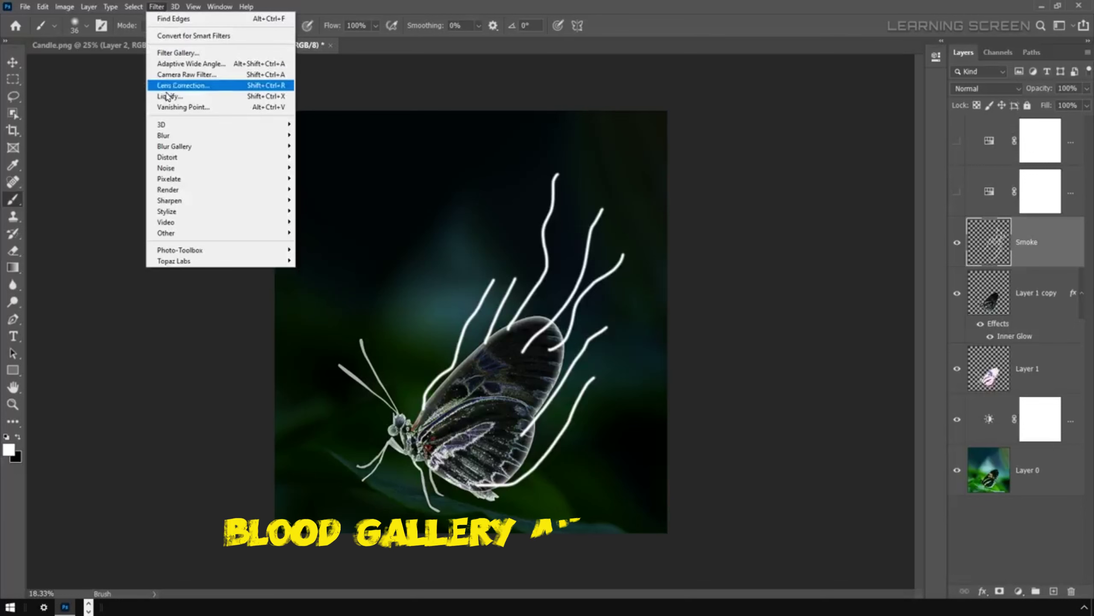
mouse_move(183, 148)
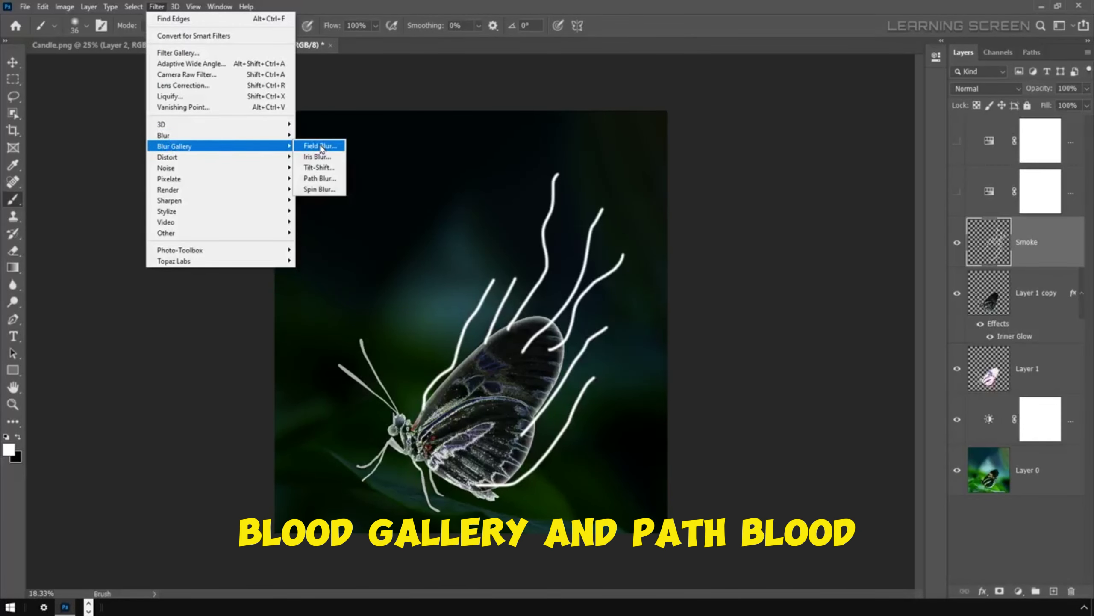
left_click(322, 179)
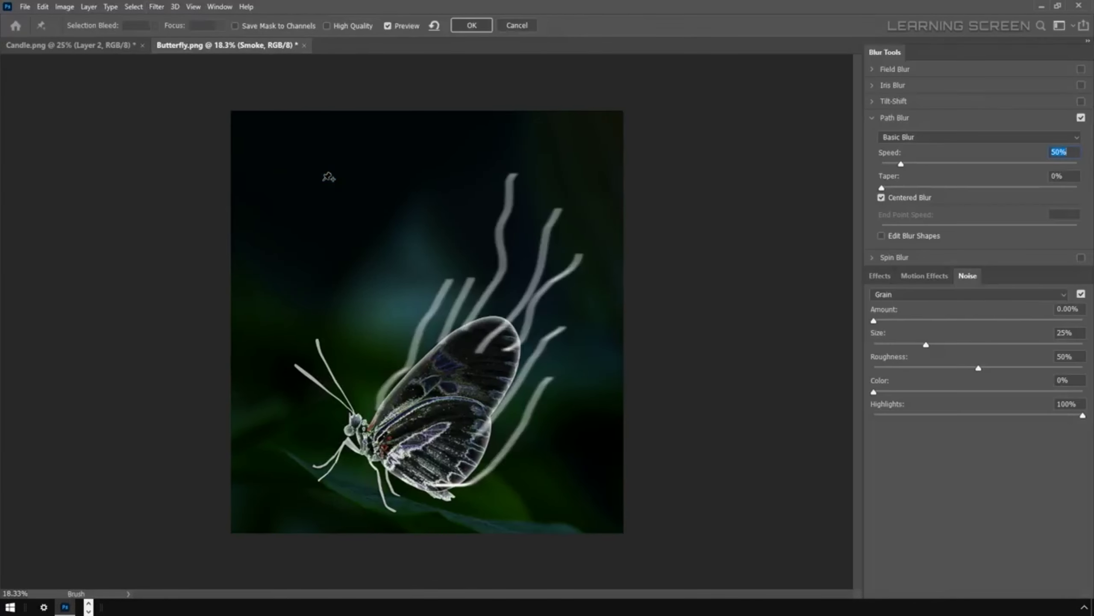
left_click(386, 27)
left_click(387, 27)
left_click_drag(458, 323, 443, 278)
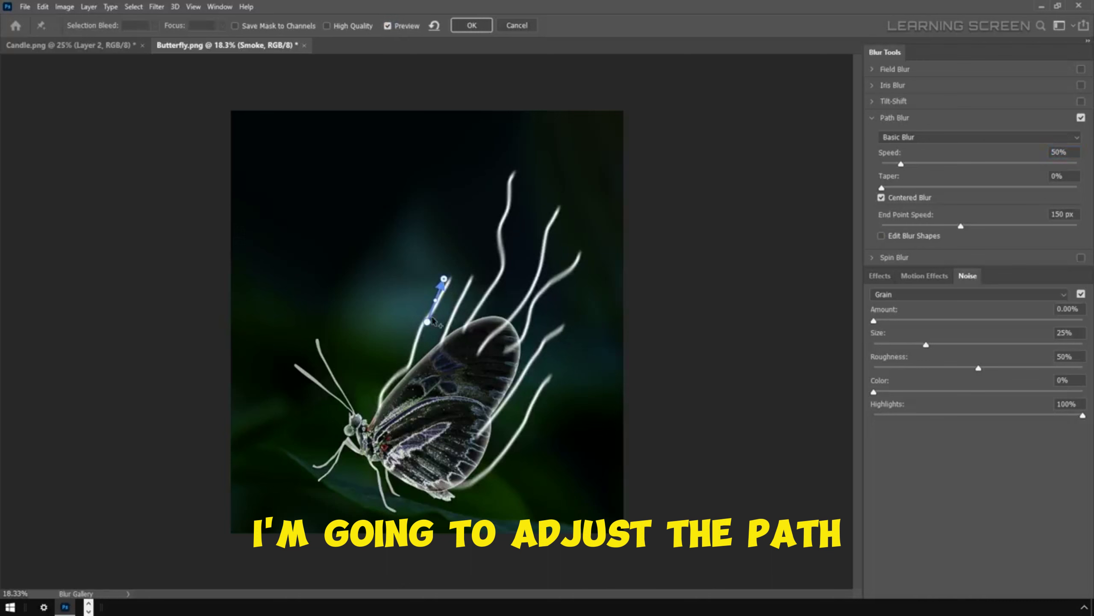
left_click_drag(428, 323, 377, 416)
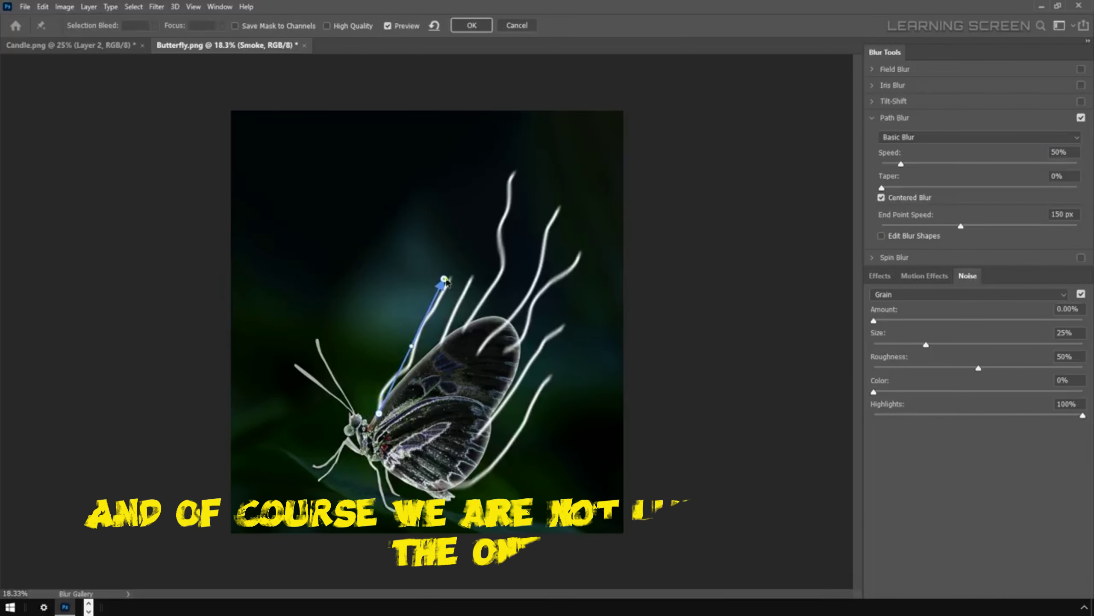
left_click_drag(445, 278, 451, 273)
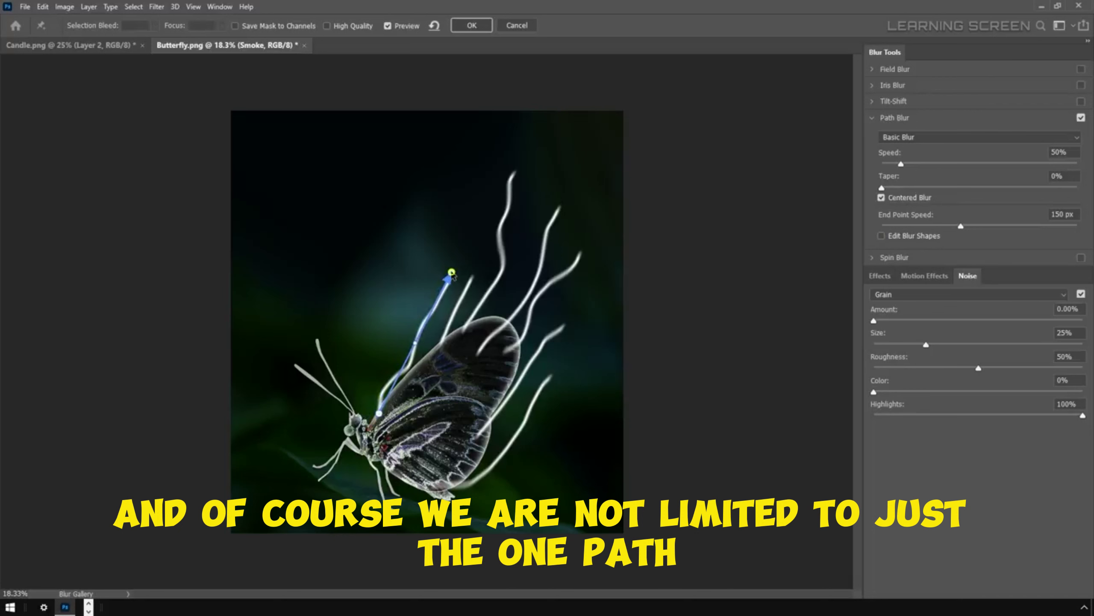
Step: Draw several more blur paths rising from both wings along the smoke lines
left_click(435, 361)
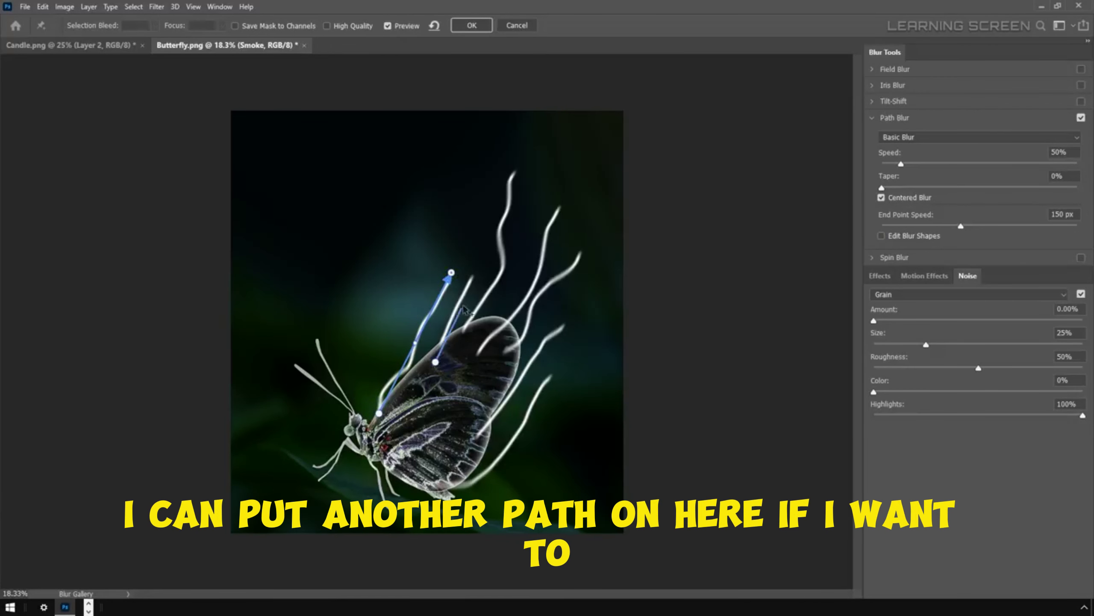
double_click(473, 276)
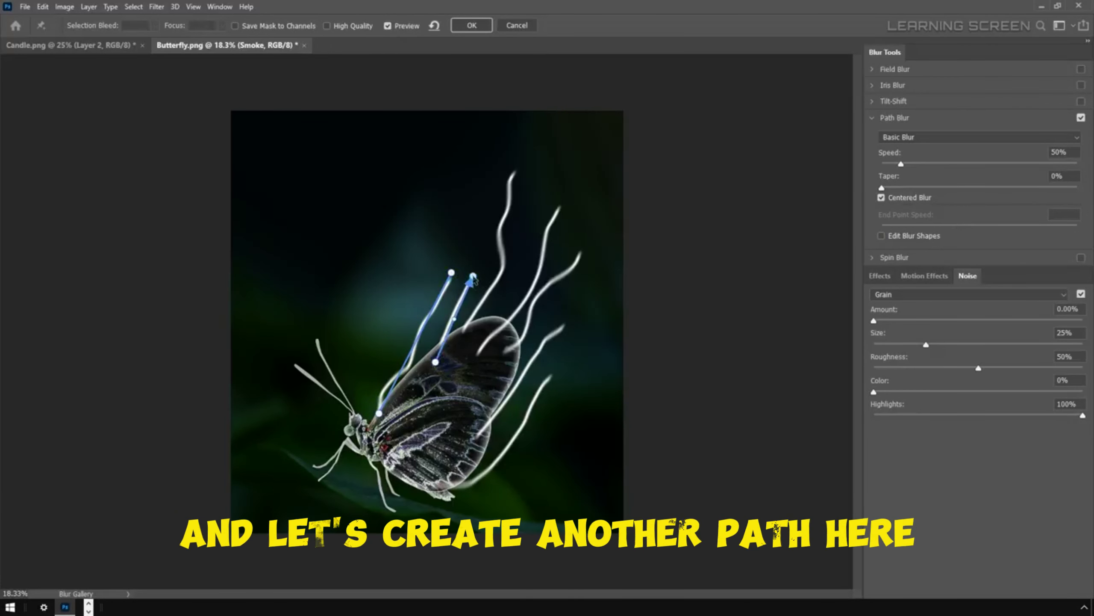
left_click(461, 336)
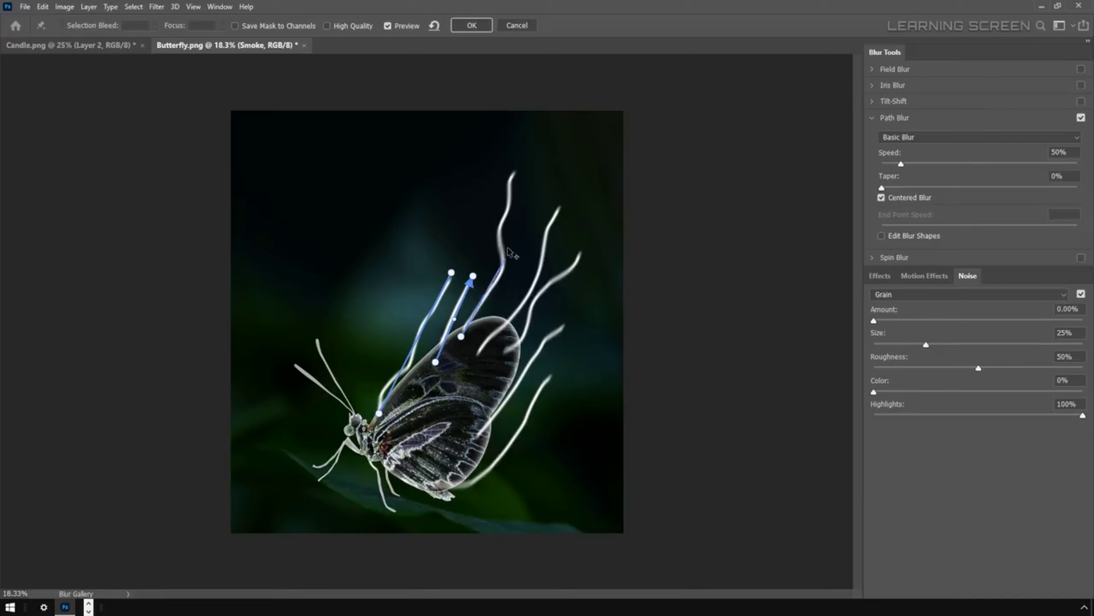
double_click(517, 173)
left_click(479, 354)
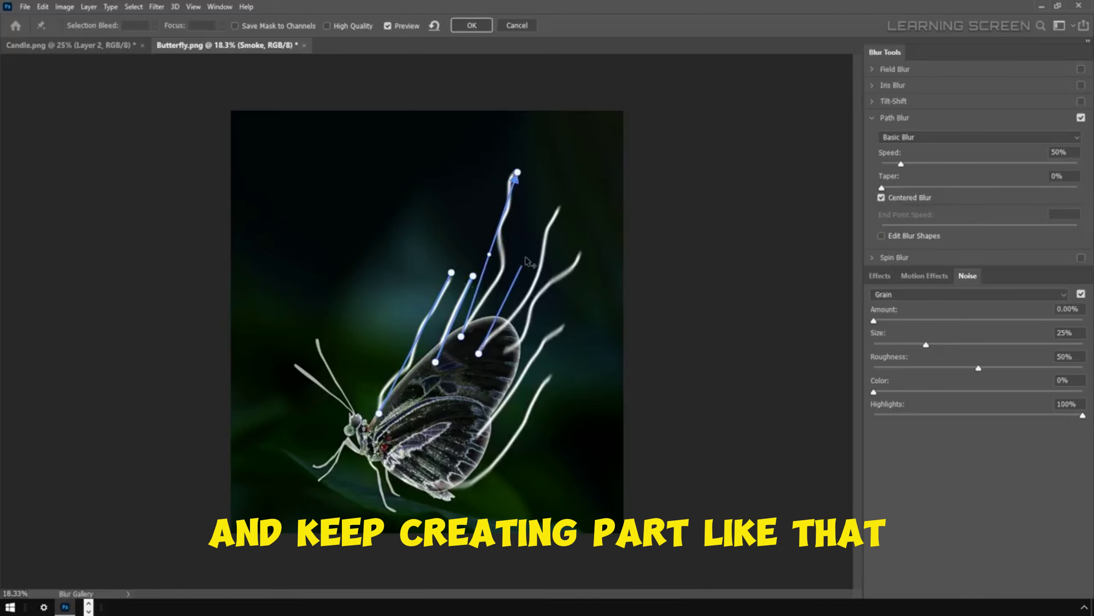
double_click(559, 204)
left_click(501, 358)
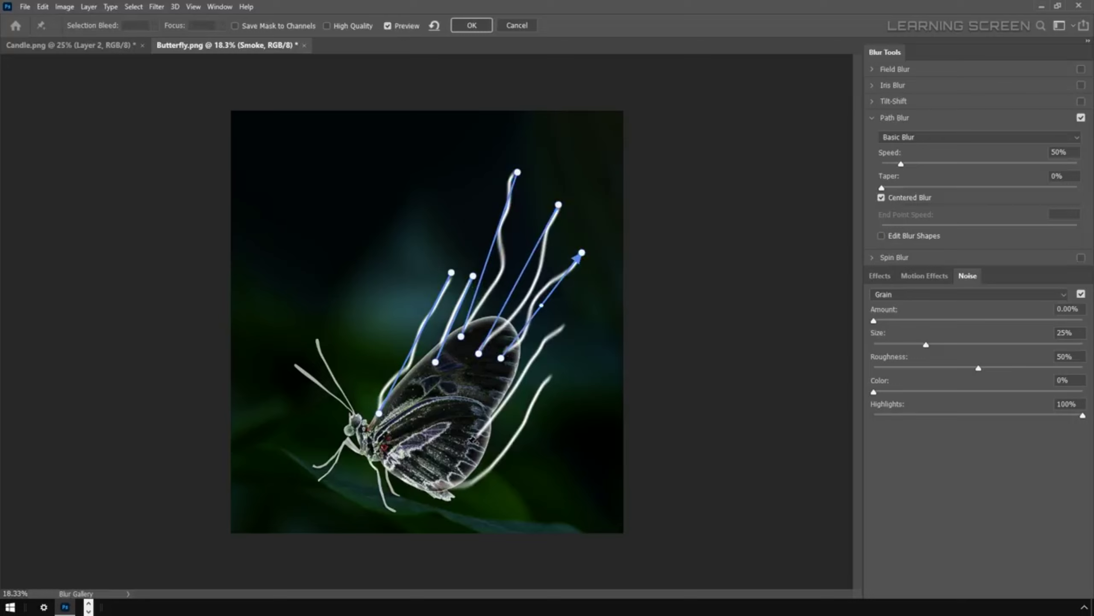
left_click_drag(468, 444, 565, 325)
left_click_drag(442, 487, 549, 377)
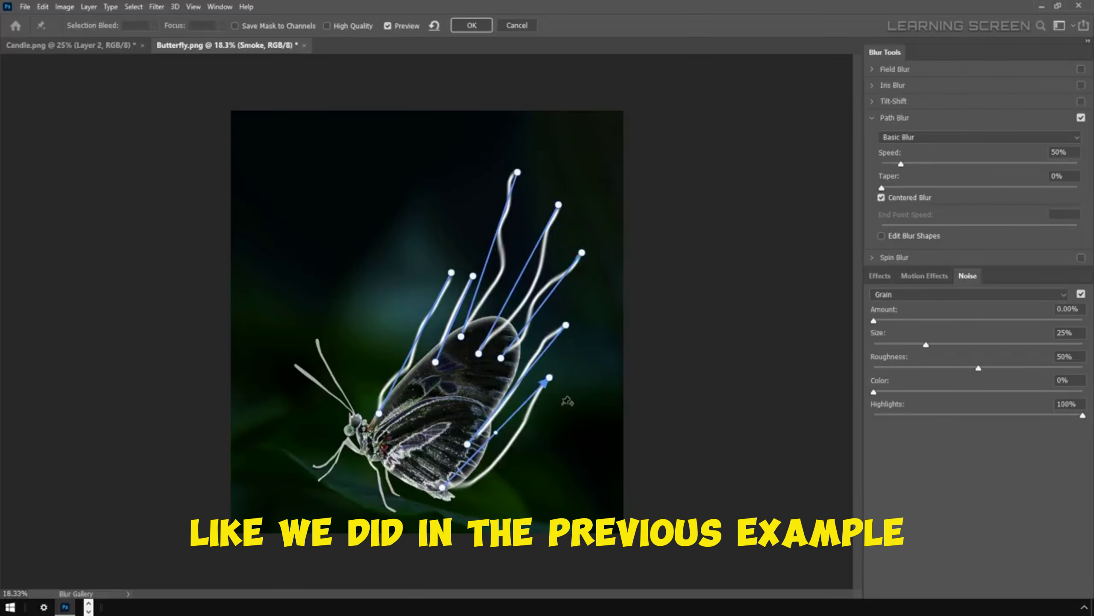
Step: Bend the blur trails into wavy curves and extend the top trail higher
left_click_drag(409, 360, 405, 354)
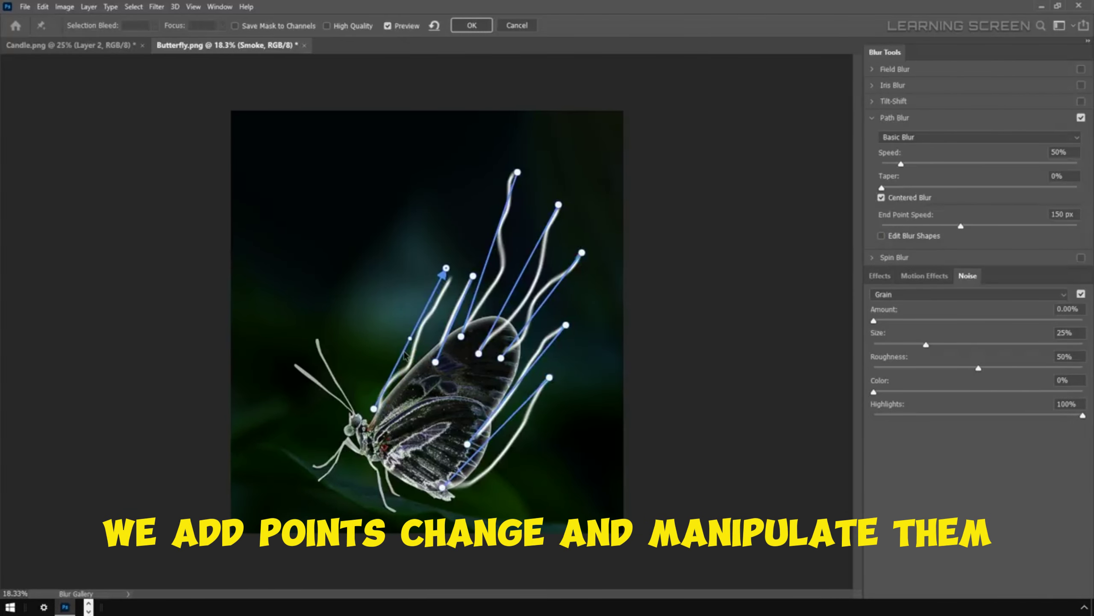
key("ctrl+z")
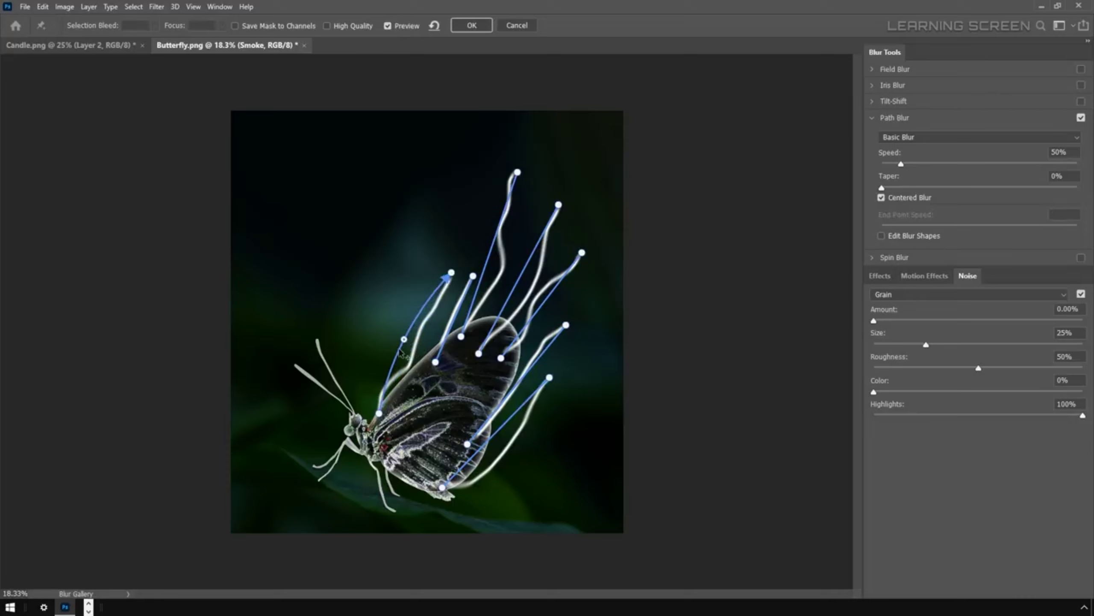
left_click_drag(400, 354, 407, 369)
left_click_drag(419, 307, 429, 313)
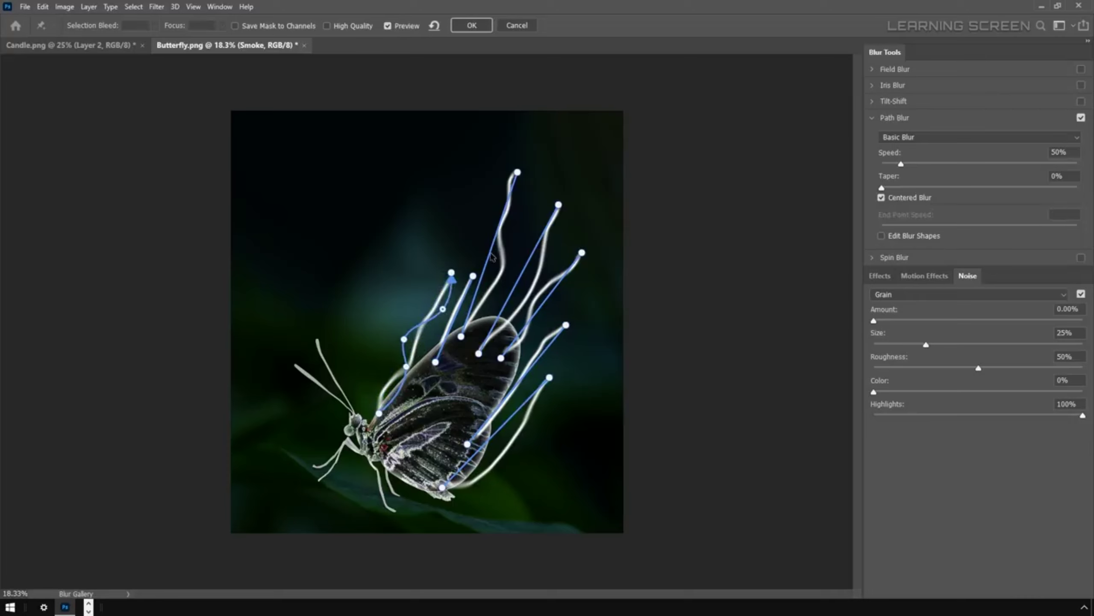
left_click_drag(488, 258, 504, 258)
left_click(501, 227)
left_click_drag(518, 171, 526, 150)
left_click_drag(517, 285, 536, 261)
left_click_drag(497, 433, 518, 423)
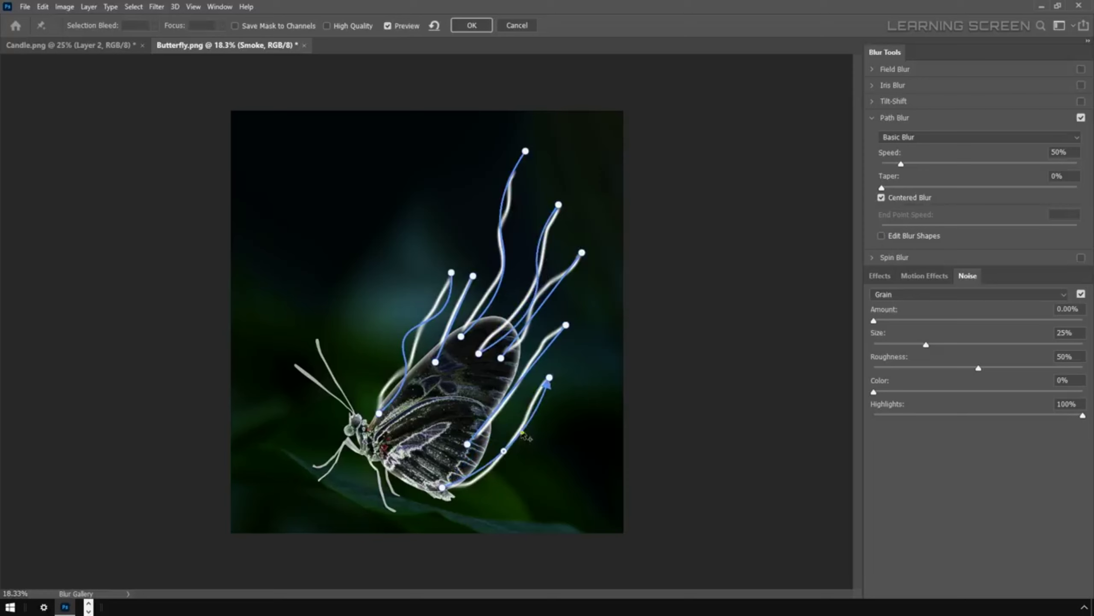
Step: Raise the blur speed to 500%, extend trail ends outward and delete an unwanted lower trail
left_click(506, 399)
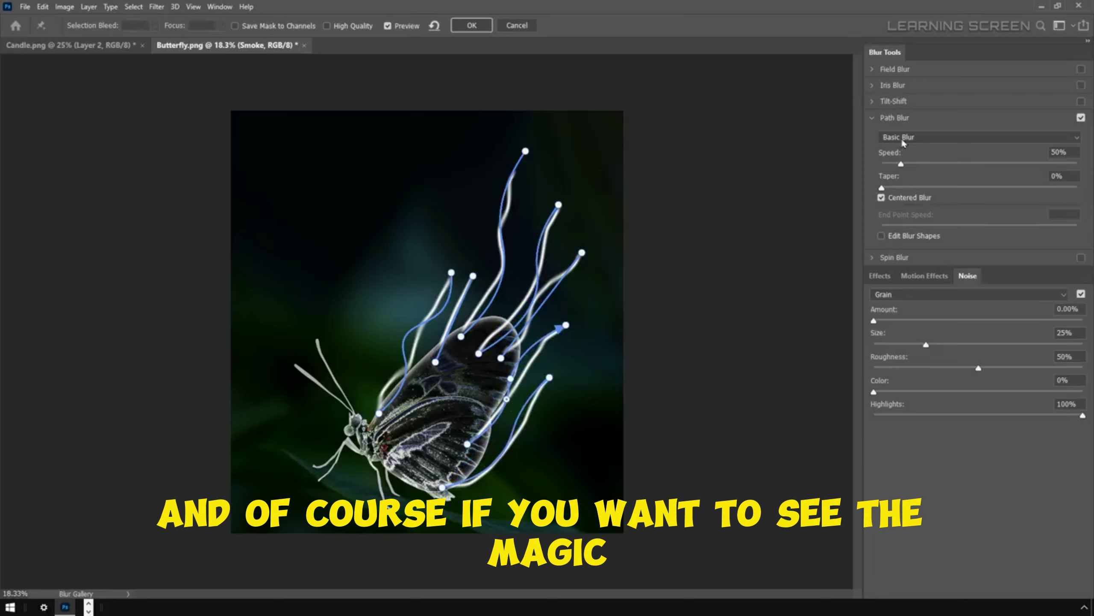
left_click_drag(901, 164, 1087, 172)
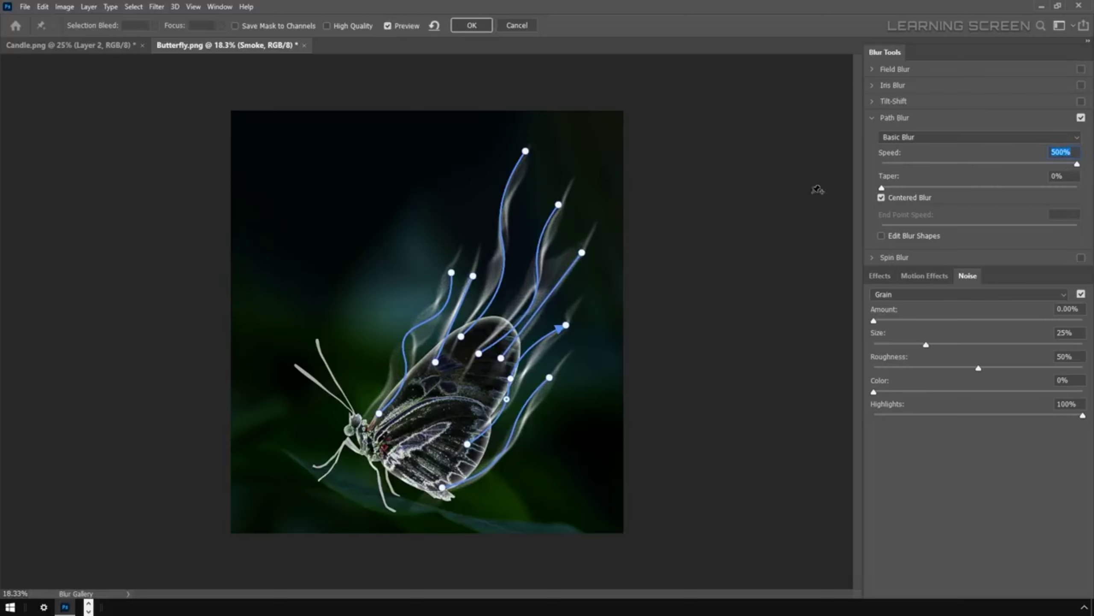
left_click_drag(558, 204, 570, 185)
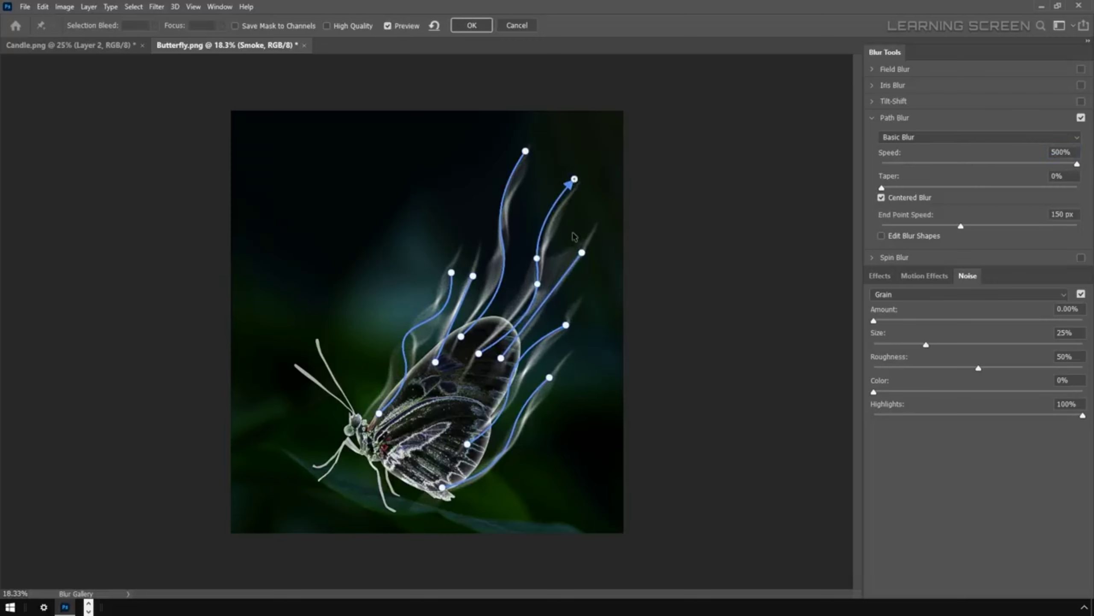
left_click_drag(582, 258, 589, 256)
left_click_drag(567, 326, 587, 307)
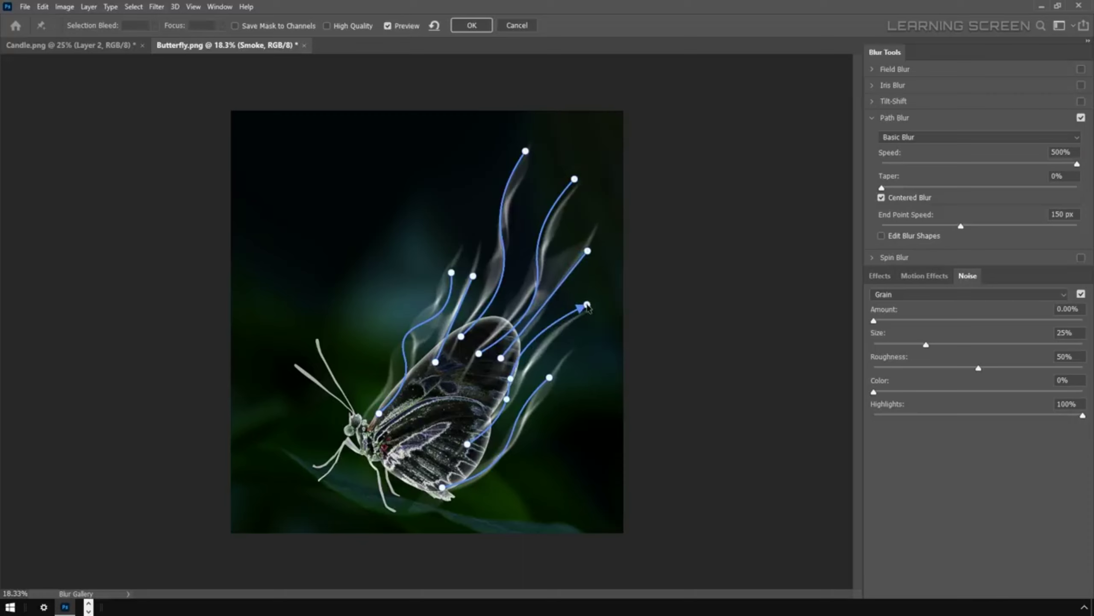
left_click(510, 378)
left_click_drag(523, 374, 567, 370)
key("Delete")
Step: Reshape the upper and lower trail curves and apply the Path Blur
left_click_drag(474, 276, 482, 276)
left_click(467, 318)
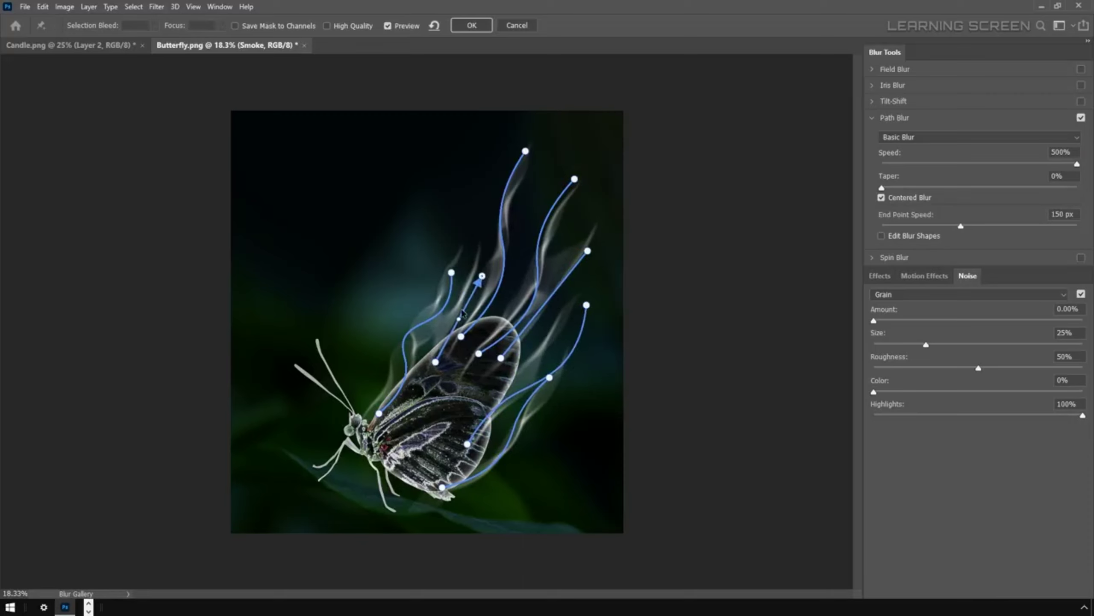
left_click_drag(467, 318, 449, 307)
left_click_drag(443, 489, 470, 454)
left_click(467, 445)
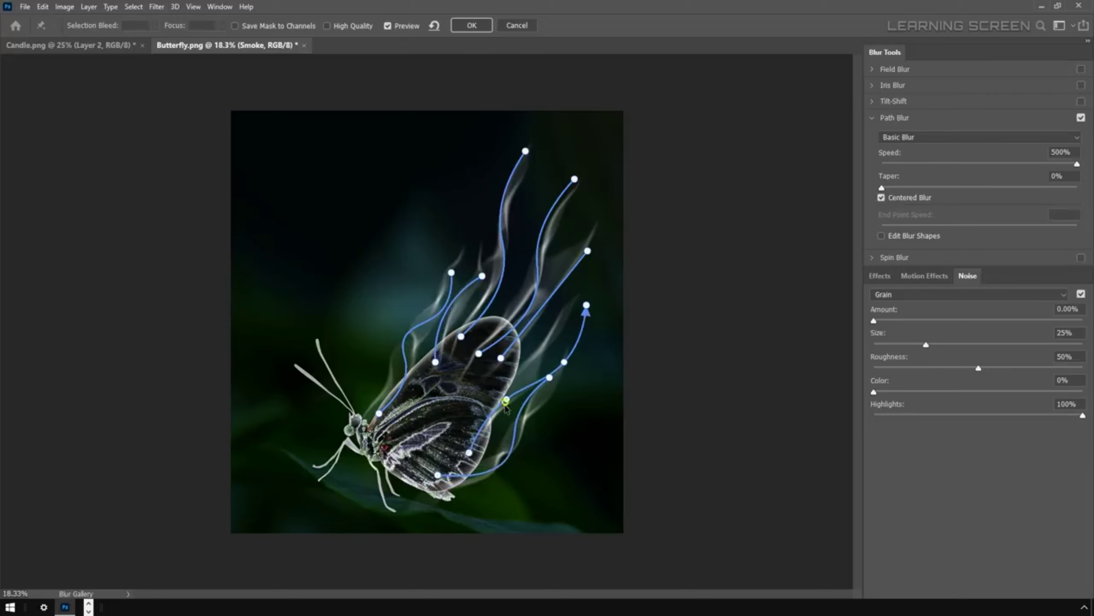
left_click_drag(507, 399, 498, 393)
left_click_drag(451, 273, 488, 242)
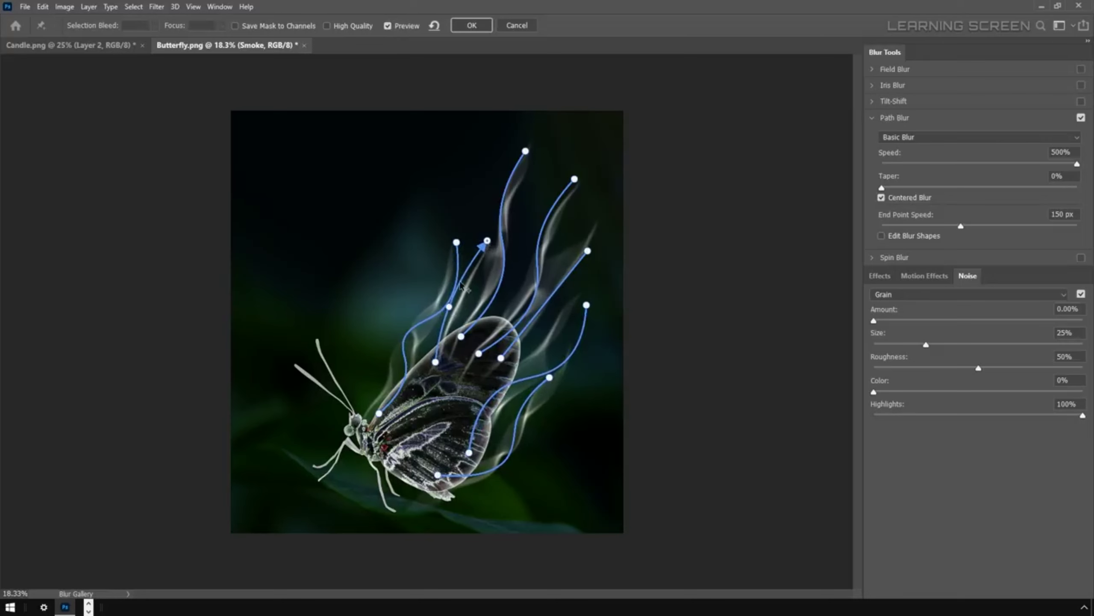
left_click_drag(461, 287, 474, 287)
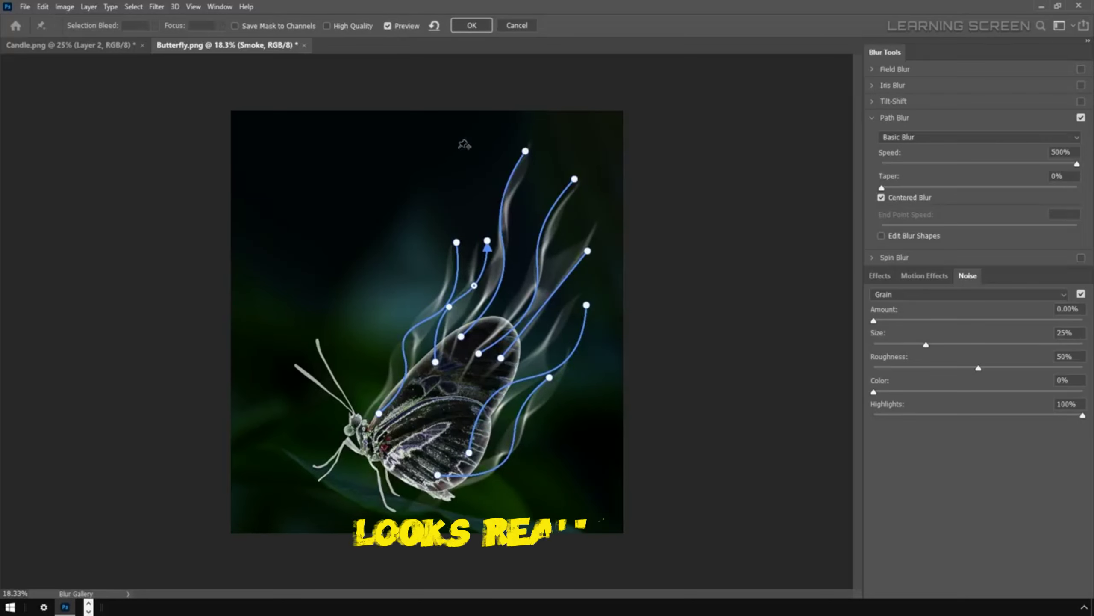
left_click(468, 26)
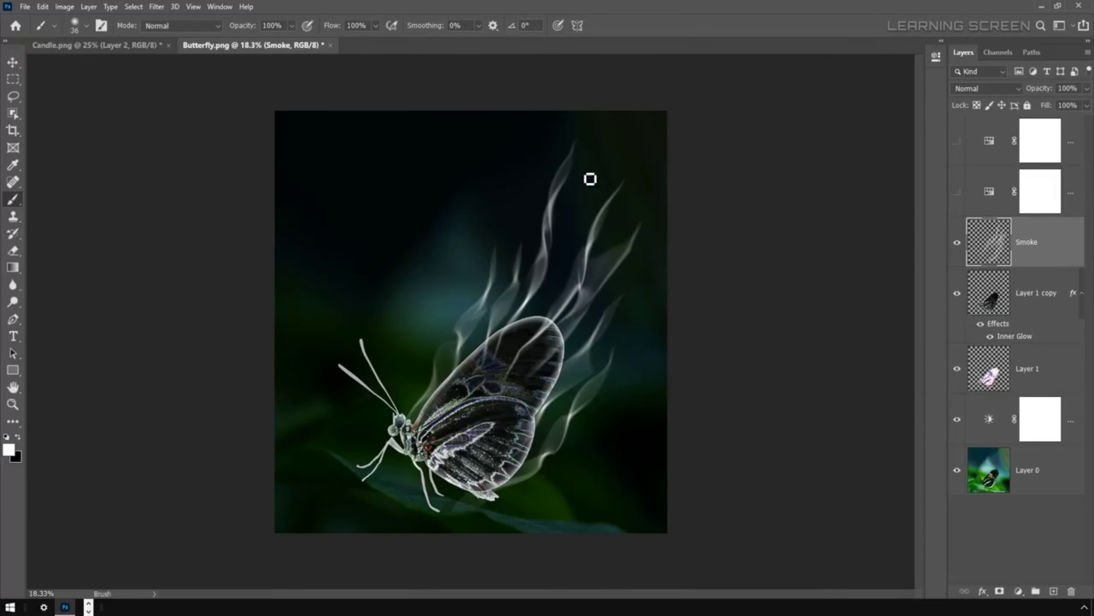
Step: Show the top Hue/Saturation layer again so the butterfly and smoke glow vivid blue
left_click(957, 142)
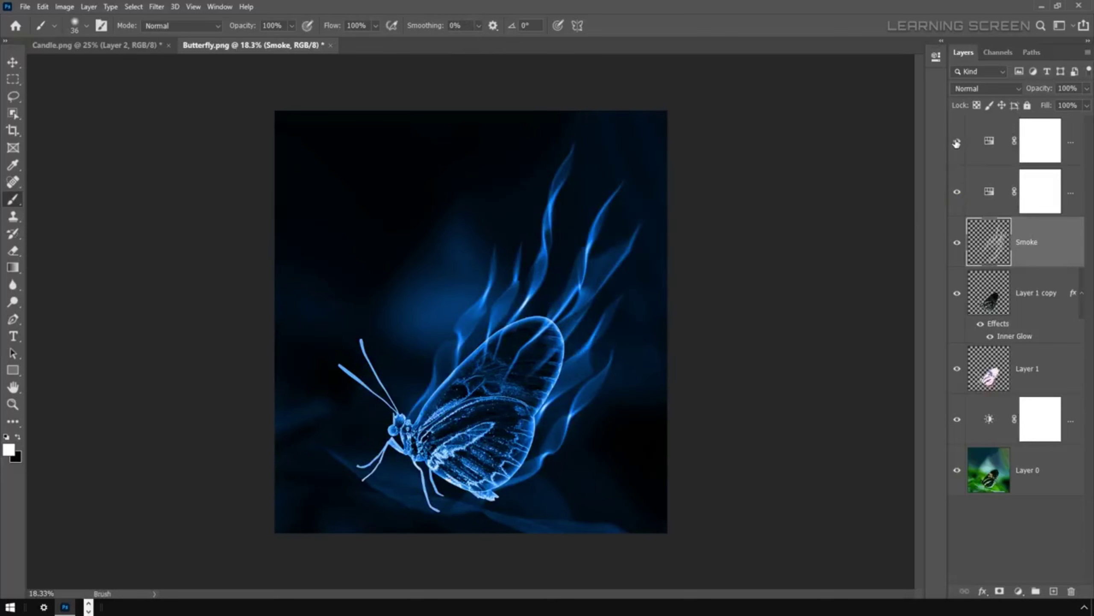
left_click(957, 243)
left_click(957, 242)
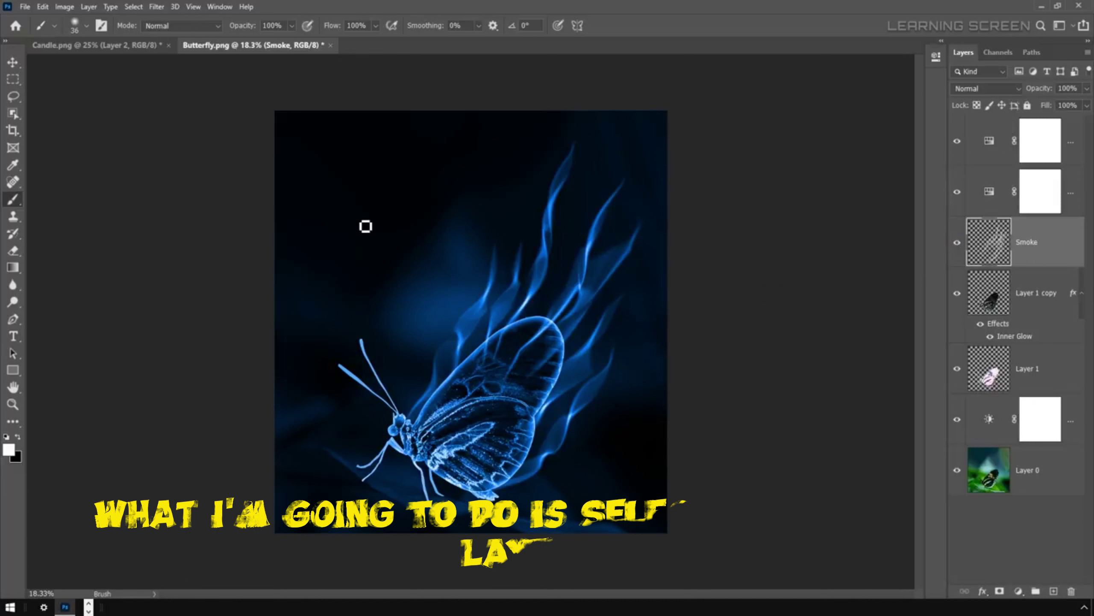
left_click(12, 66)
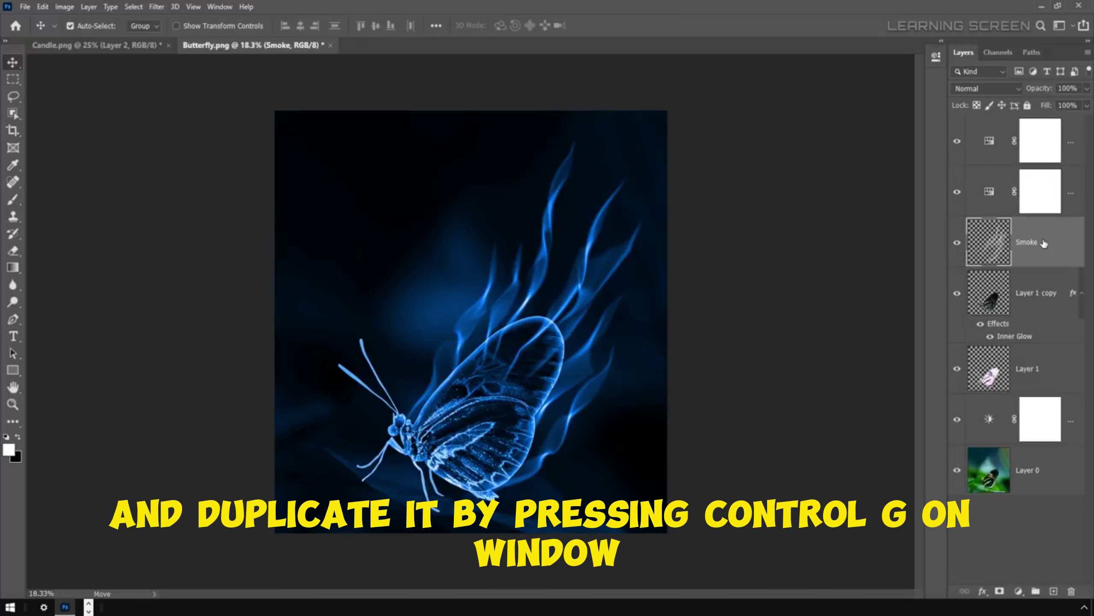
Step: Duplicate the Smoke layer with Ctrl+J and scale the copy down to about 75.7%
key("ctrl+j")
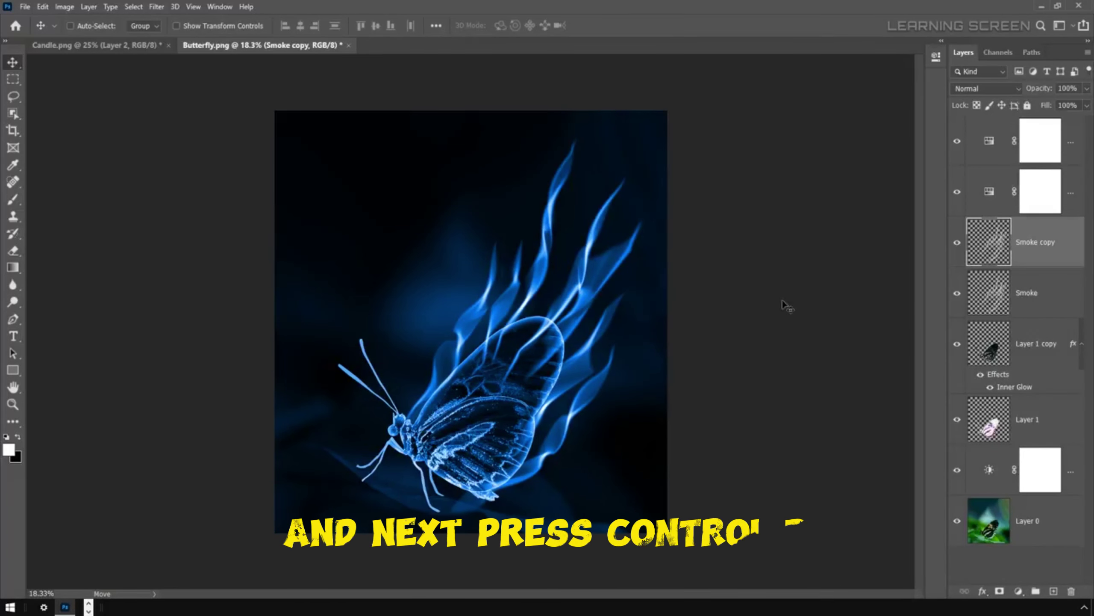
key("ctrl+t")
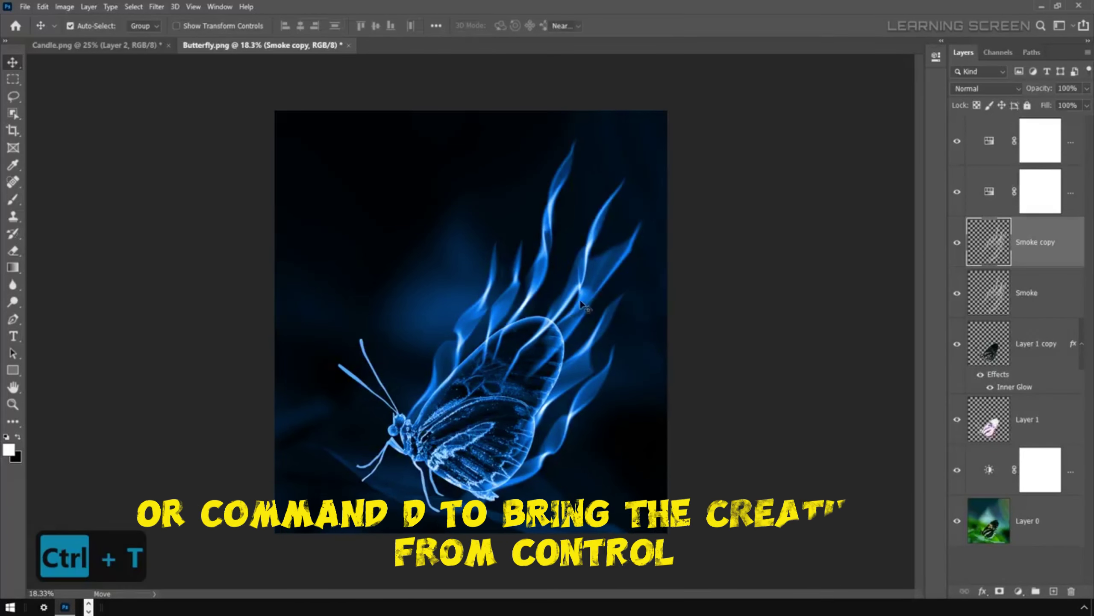
left_click_drag(641, 139, 608, 244)
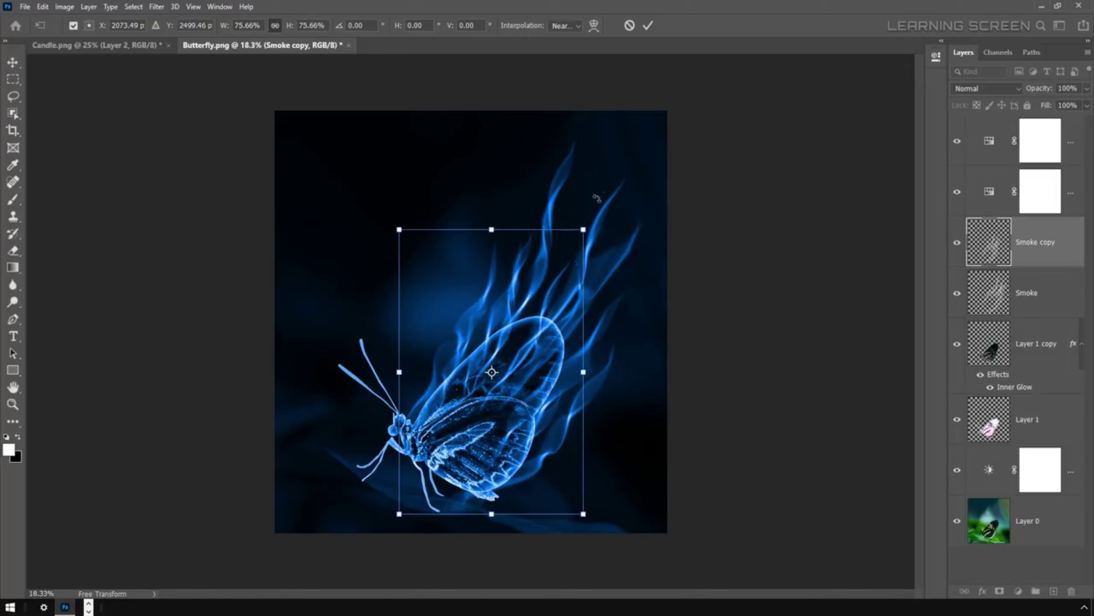
left_click(648, 26)
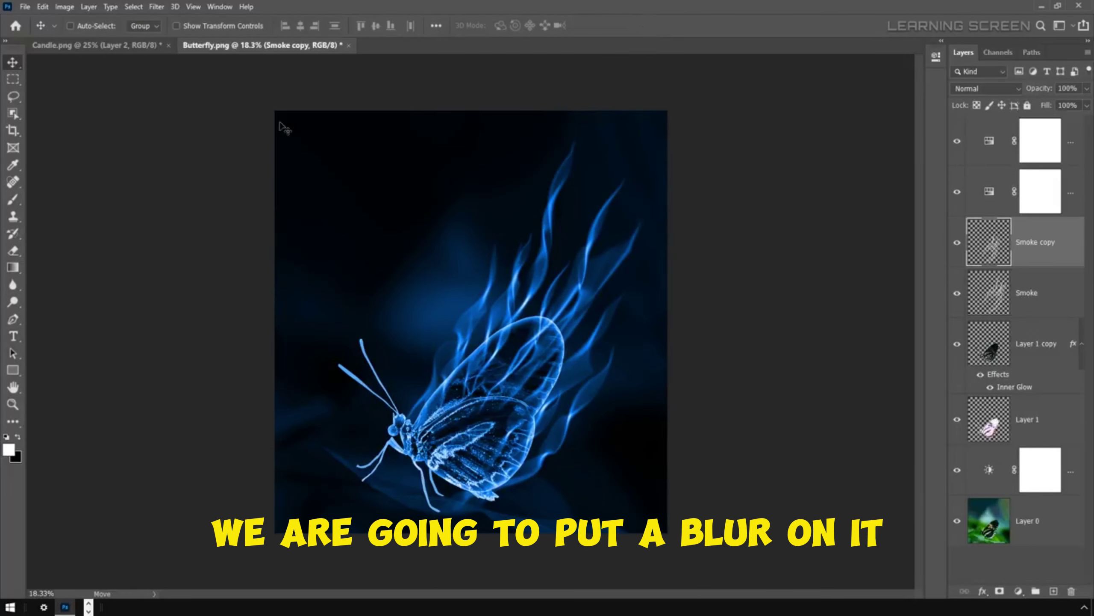
Step: Blur the Smoke copy with Filter > Blur > Gaussian Blur at a 24.9-pixel radius
left_click(155, 6)
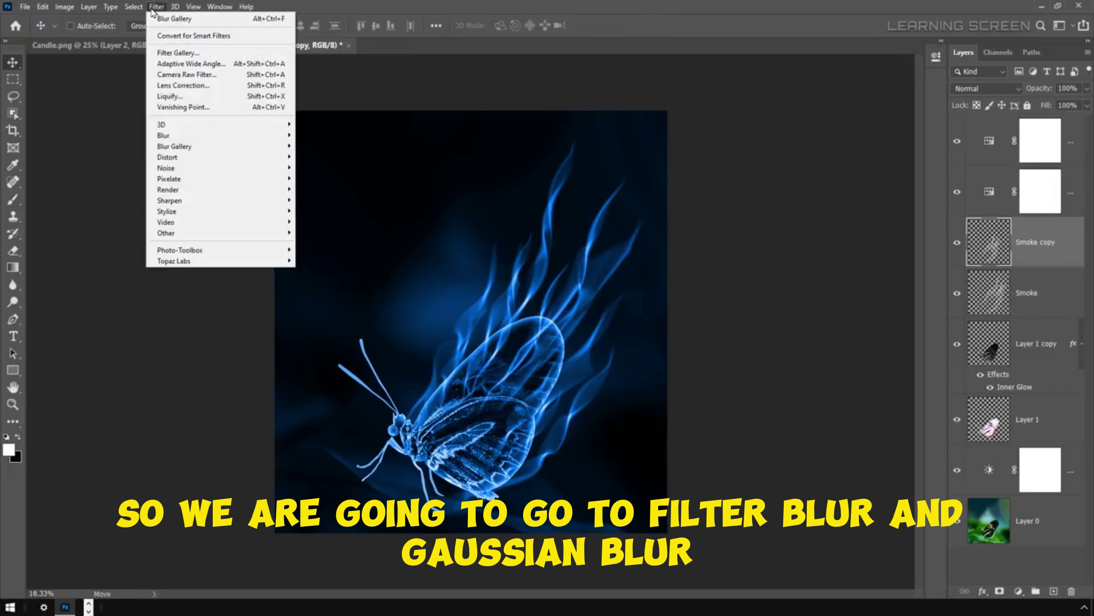
mouse_move(241, 135)
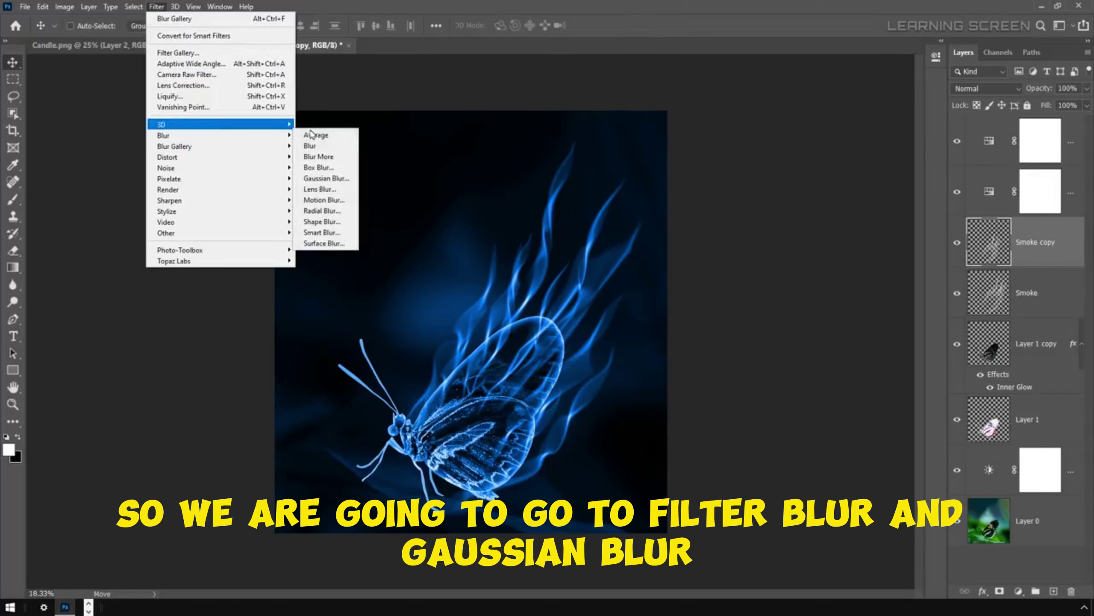
left_click(324, 178)
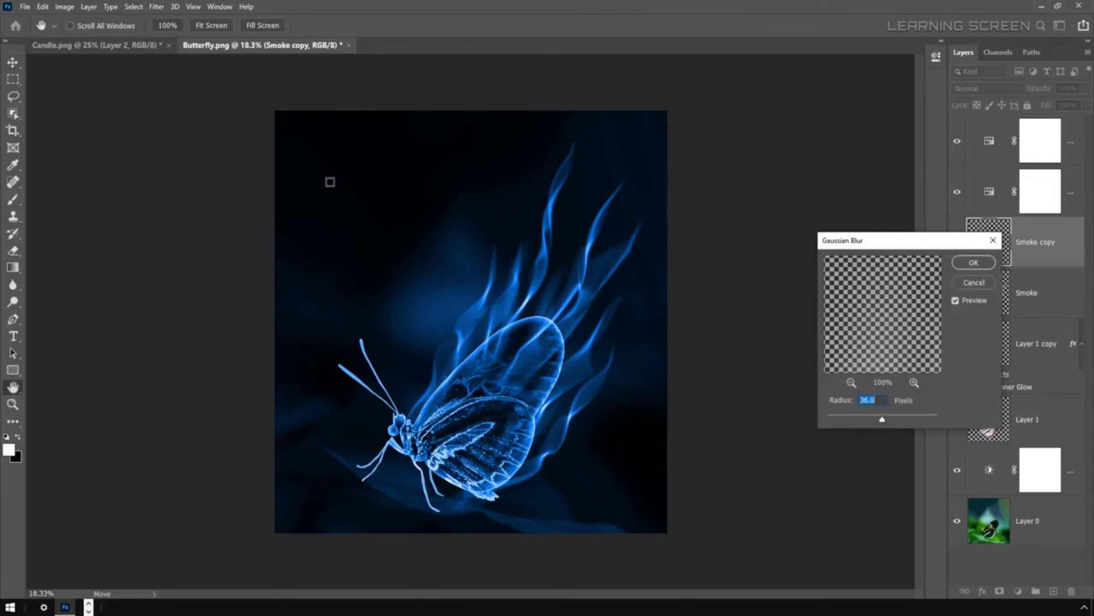
left_click_drag(882, 419, 878, 419)
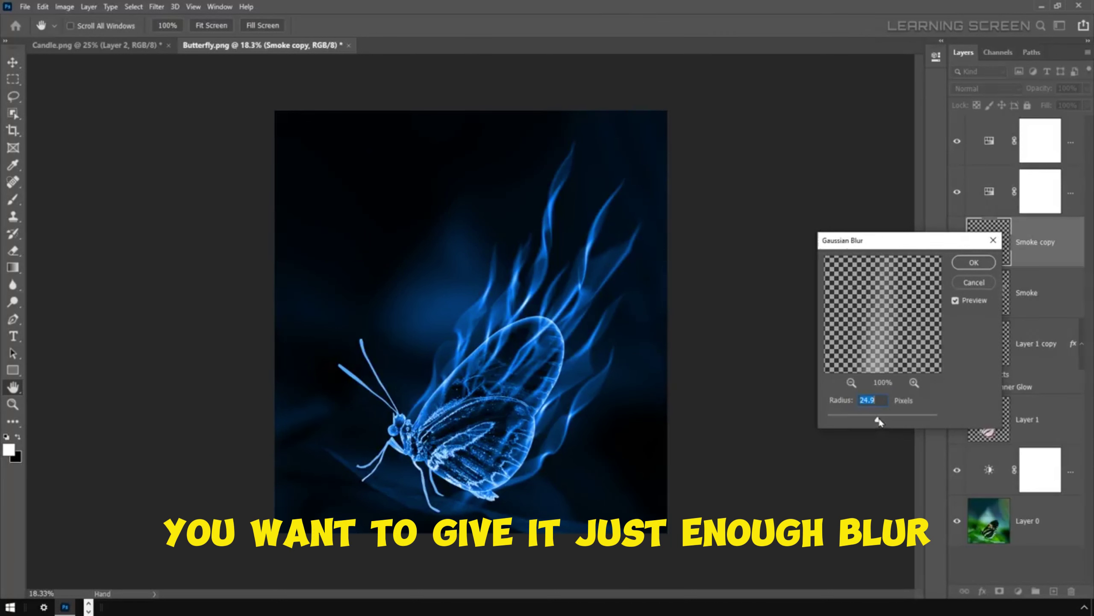
left_click(959, 261)
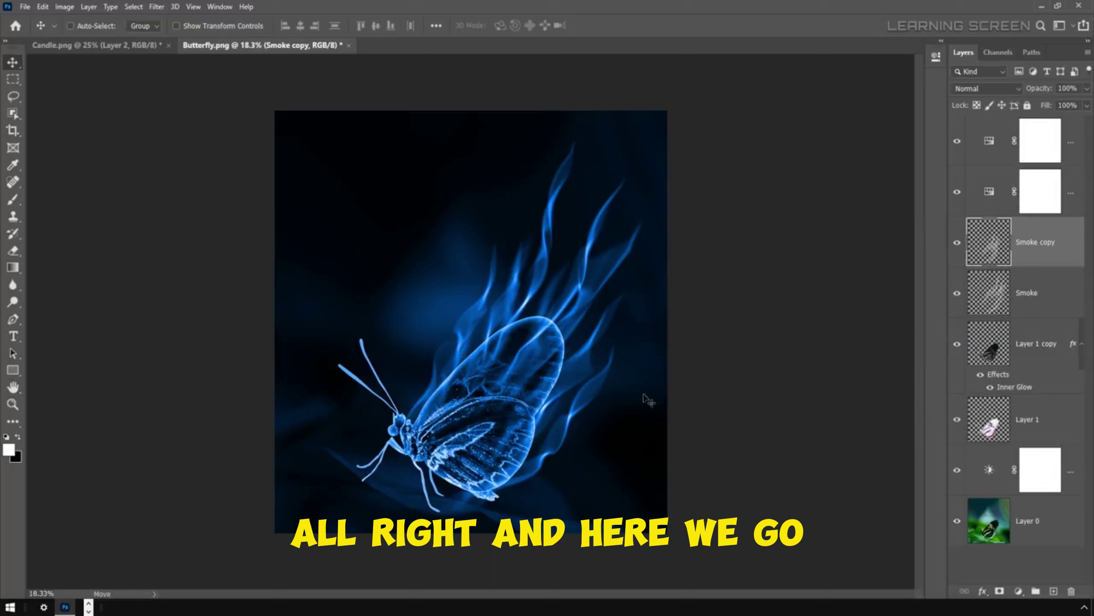